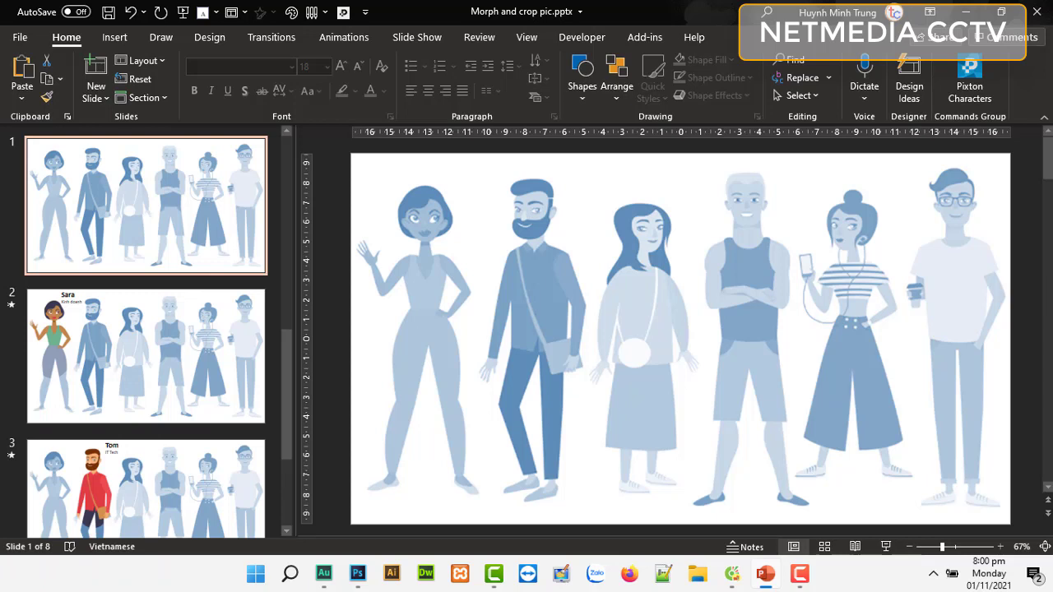
# Play the finished eight-slide deck as a slide show through to the full-colour slide 8
pyautogui.click(885, 546)
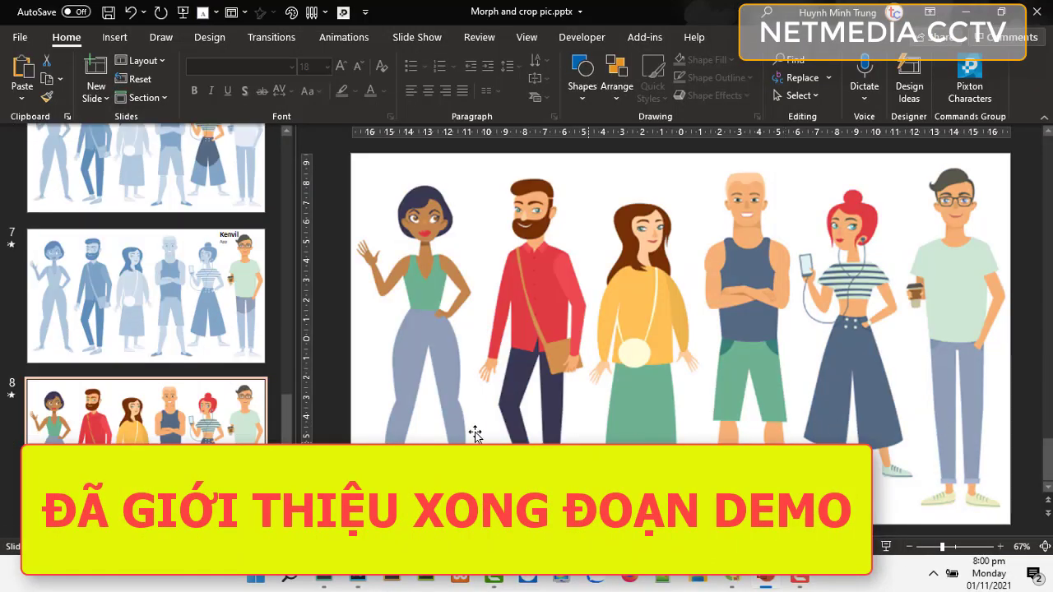
pyautogui.scroll(3, 238, 402)
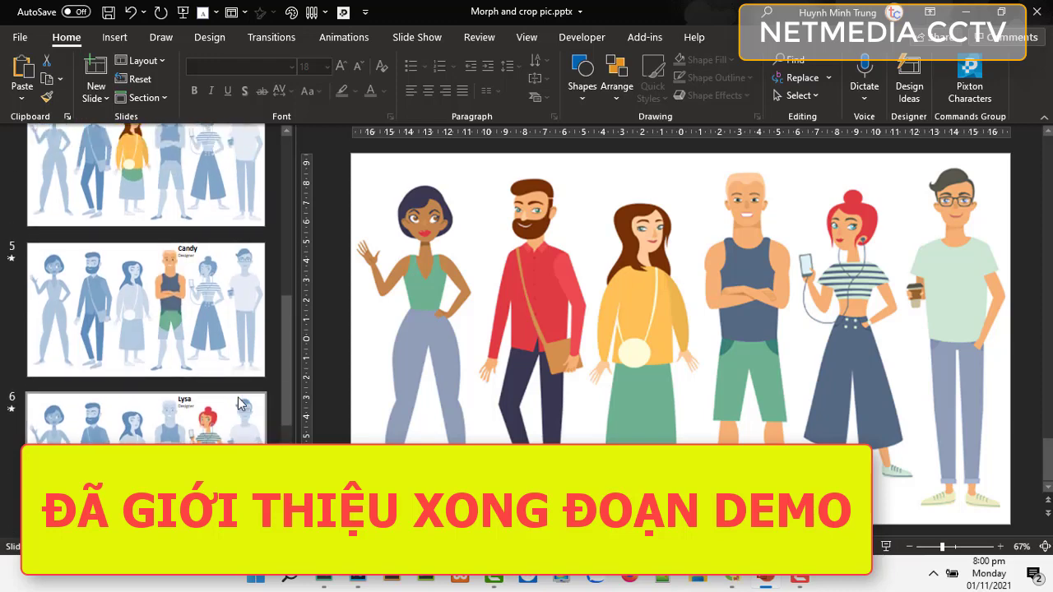
pyautogui.scroll(2, 240, 386)
pyautogui.scroll(2, 243, 367)
pyautogui.scroll(1, 247, 346)
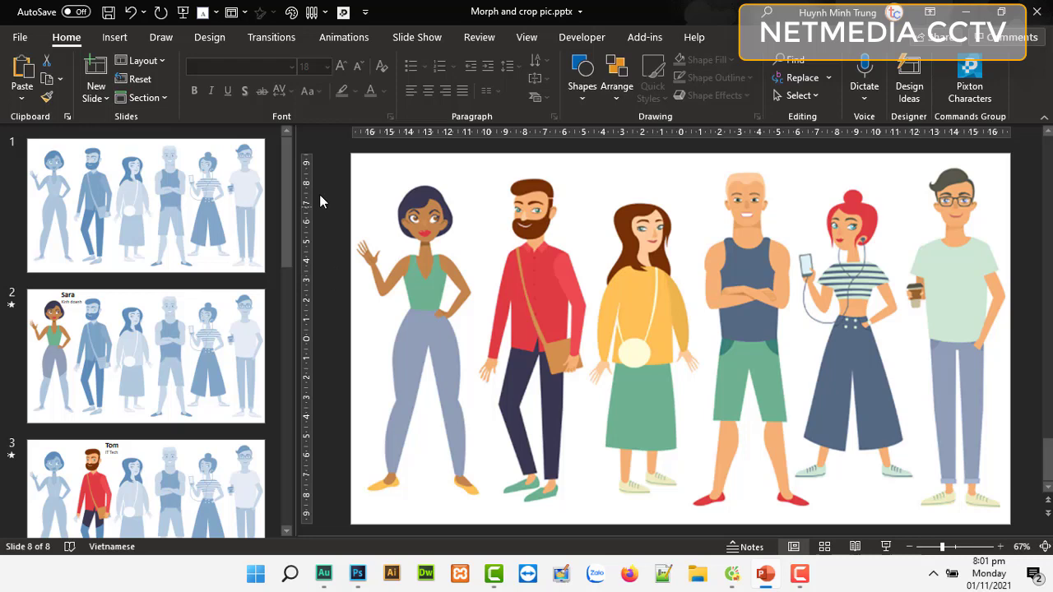
# Check slide 2's Morph transition, then start a new blank presentation
pyautogui.click(272, 37)
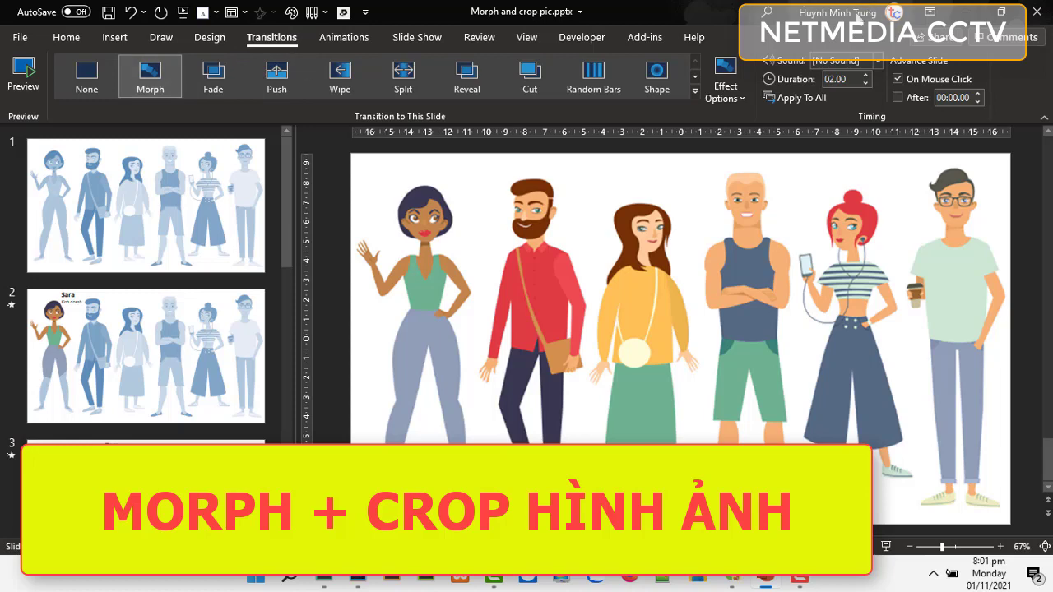
pyautogui.click(156, 360)
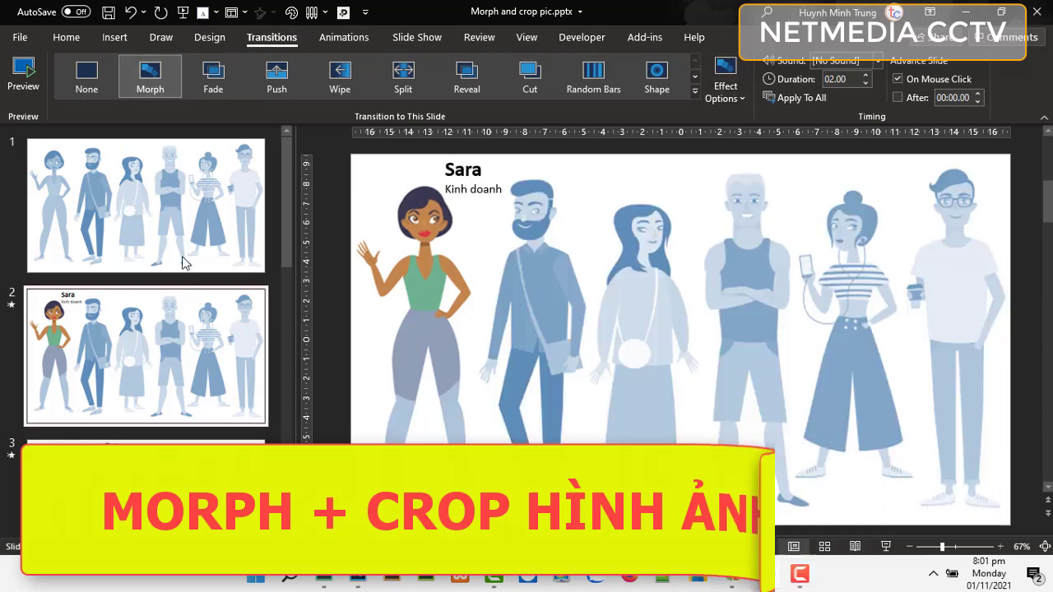
pyautogui.click(21, 39)
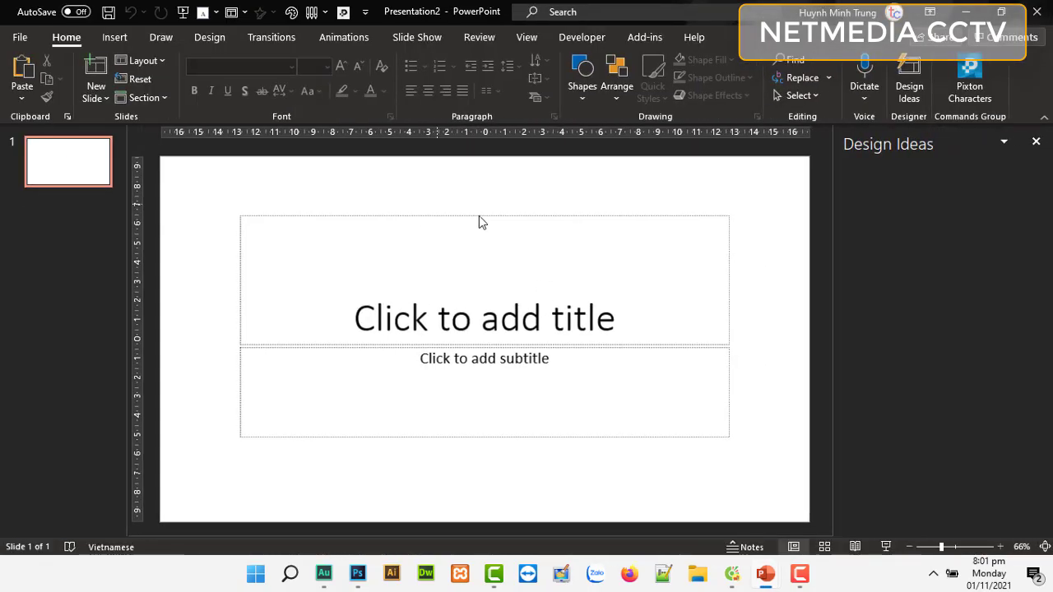
# Close Design Ideas and delete the title and subtitle placeholders from the slide
pyautogui.click(1006, 167)
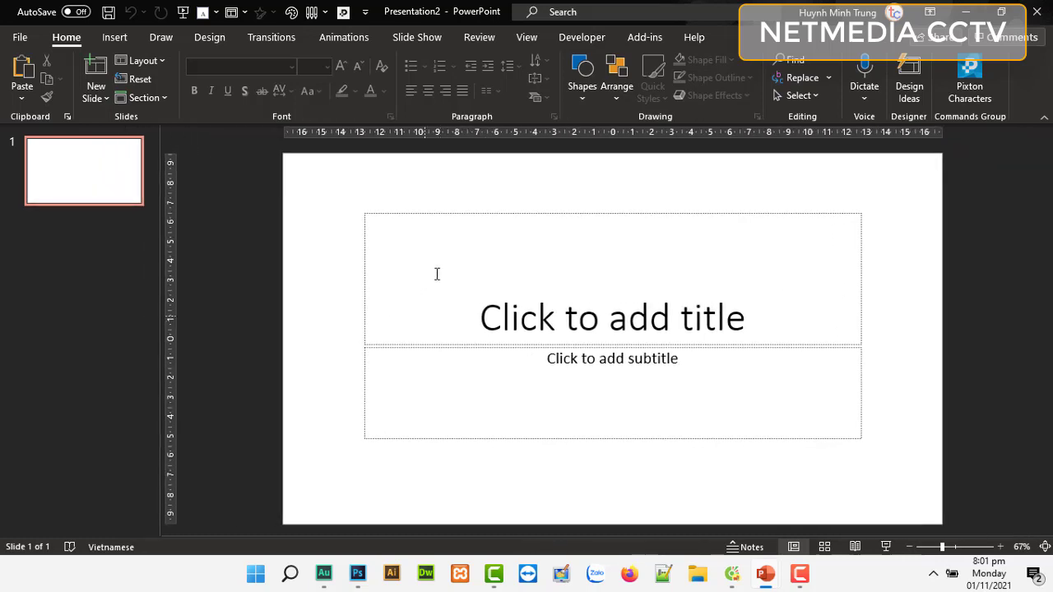
pyautogui.click(477, 216)
pyautogui.press('Delete')
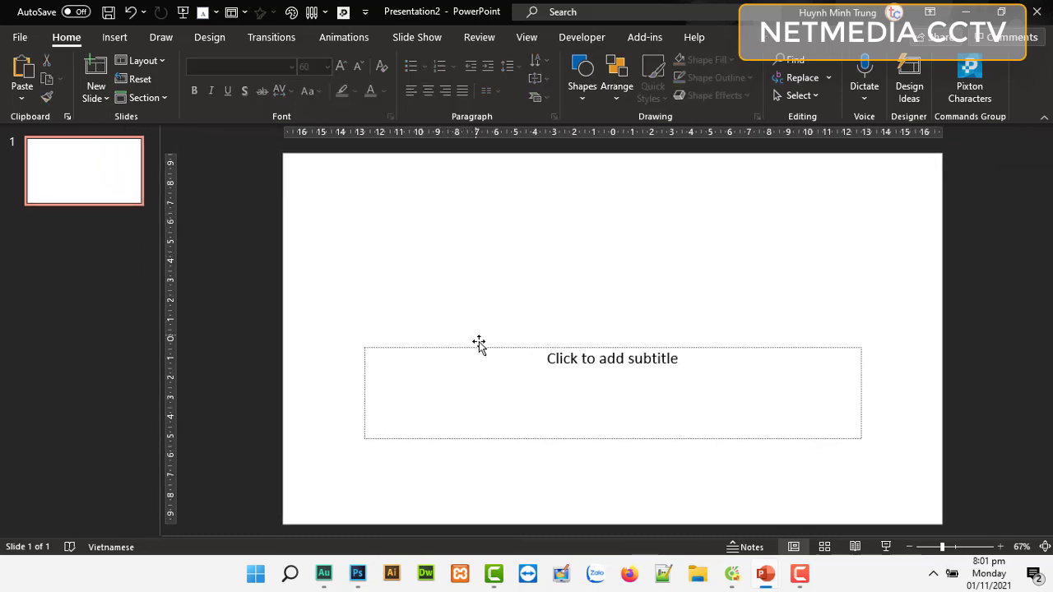
pyautogui.click(479, 345)
pyautogui.press('Delete')
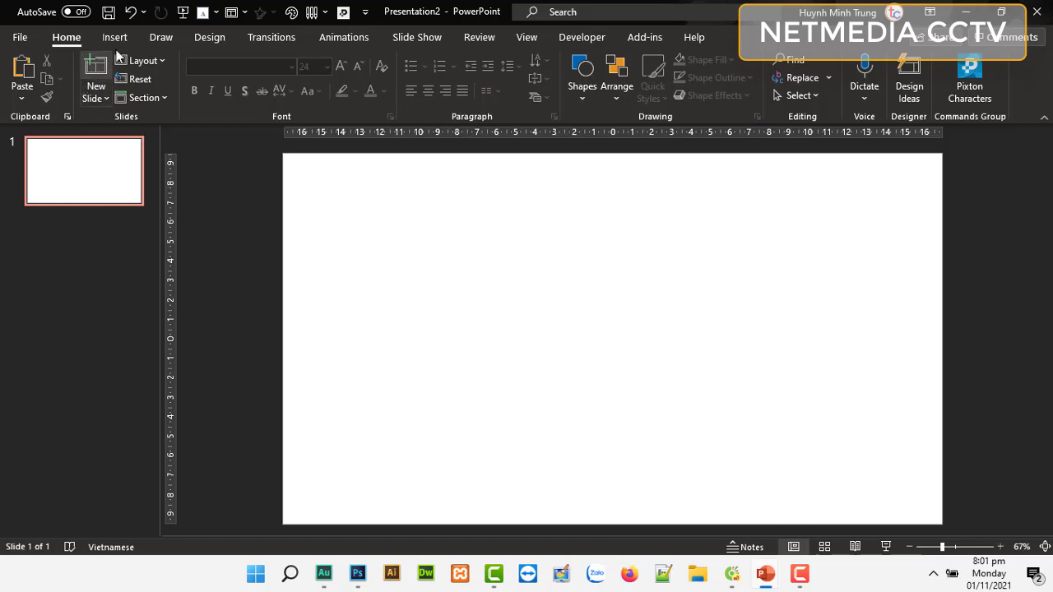
# Insert the picture hinh people.jpg from this device onto the blank slide
pyautogui.click(117, 43)
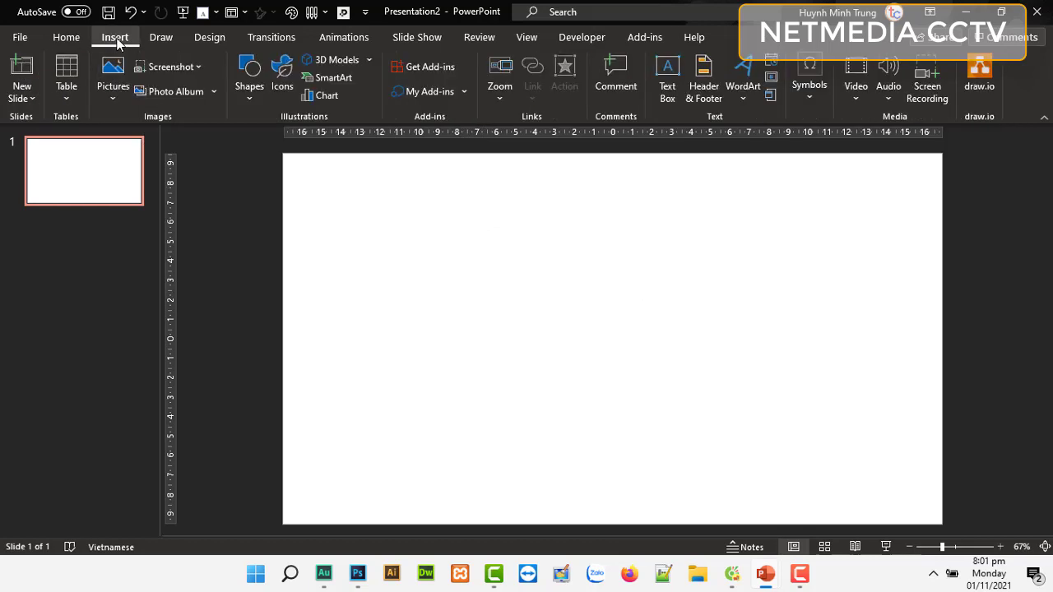
pyautogui.click(113, 100)
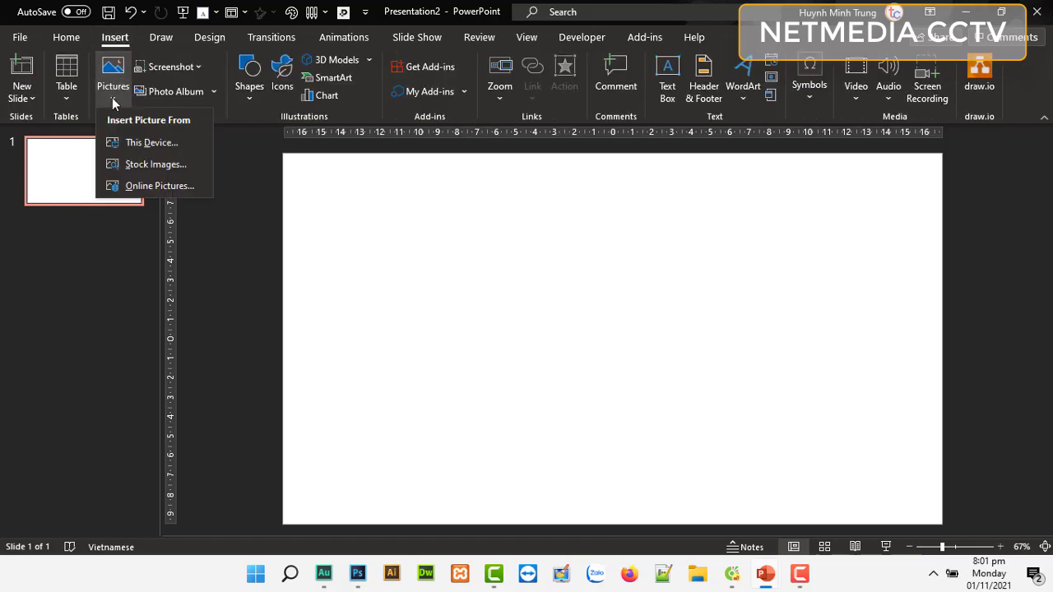
pyautogui.click(140, 143)
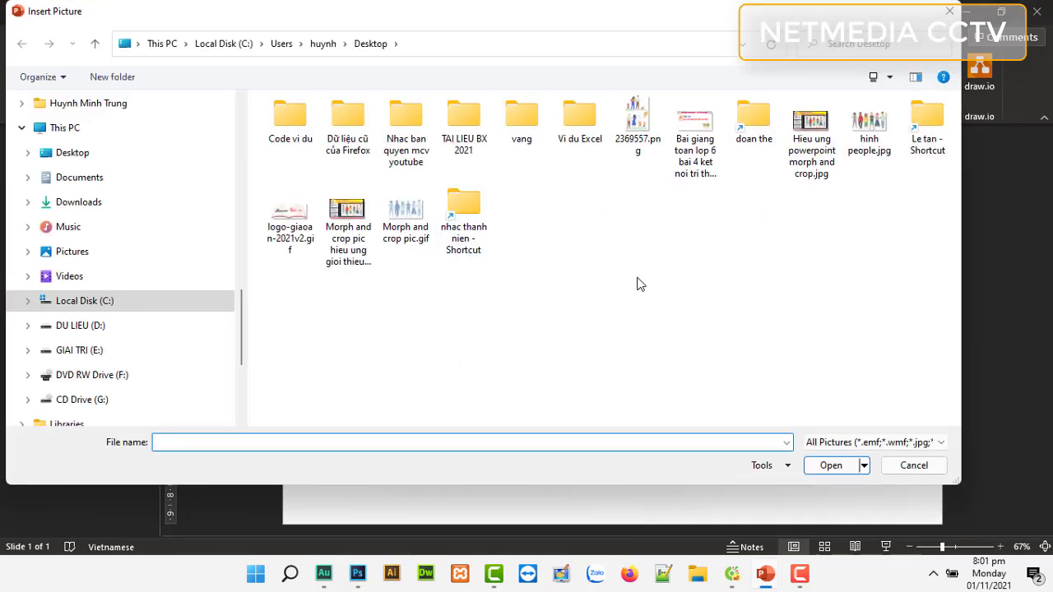
pyautogui.click(869, 131)
pyautogui.click(829, 464)
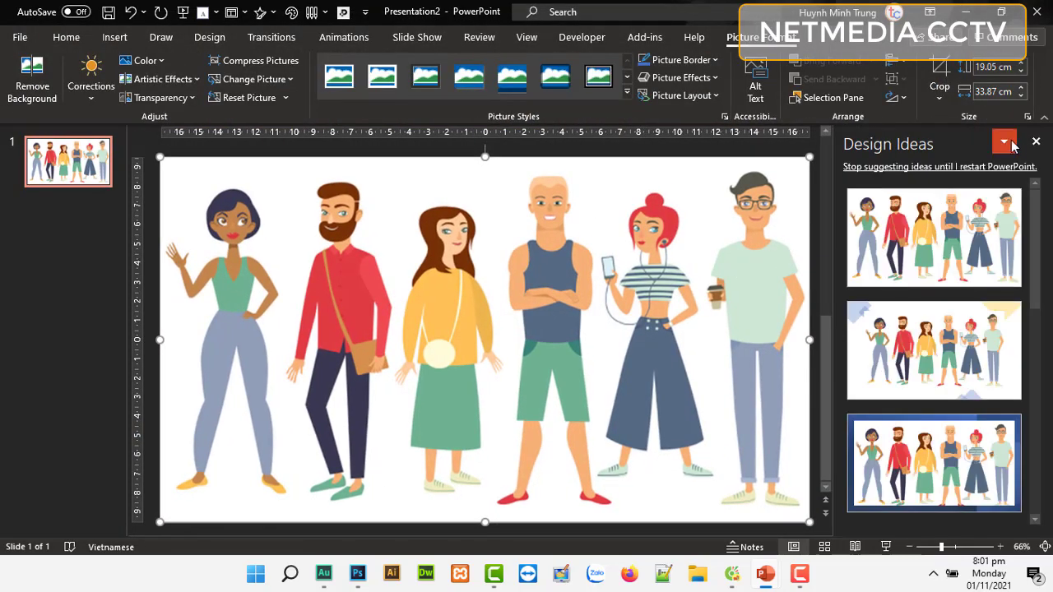
# Close Design Ideas and drag the people picture into line with the slide
pyautogui.click(1036, 142)
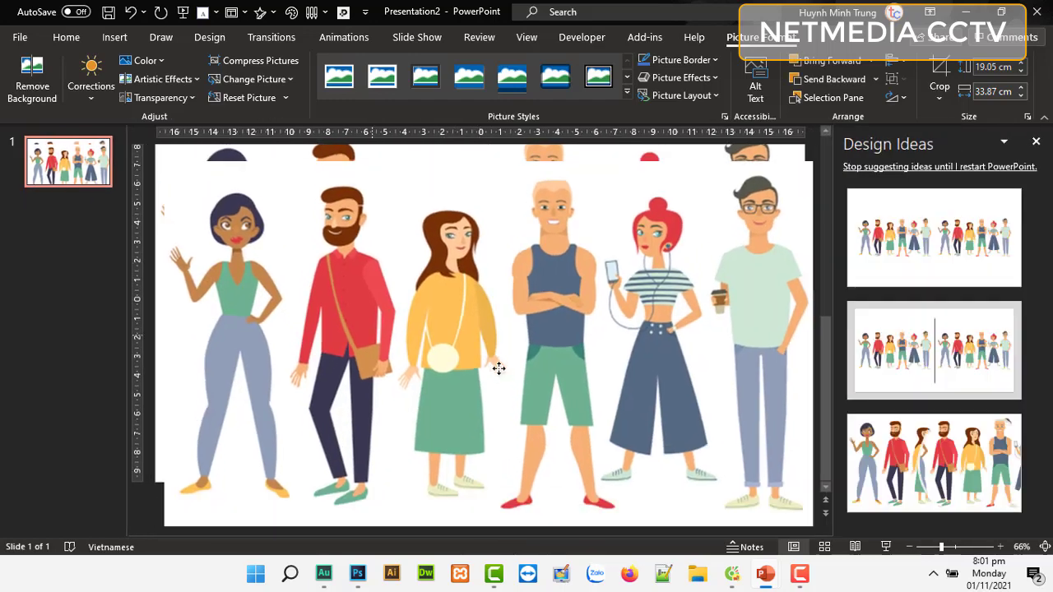
pyautogui.scroll(4, 681, 247)
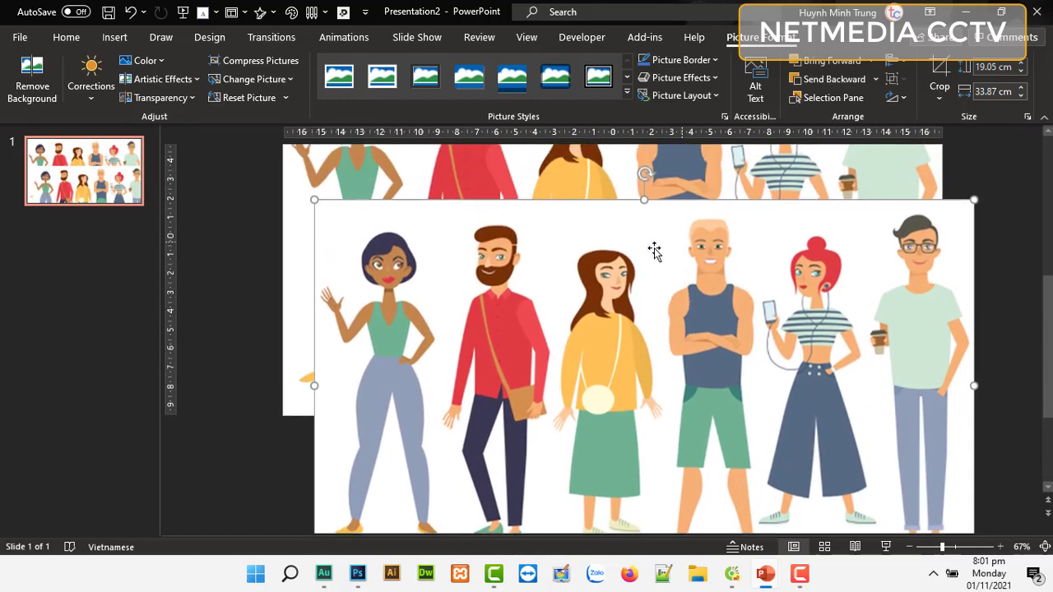
pyautogui.moveTo(510, 273); pyautogui.dragTo(470, 272)
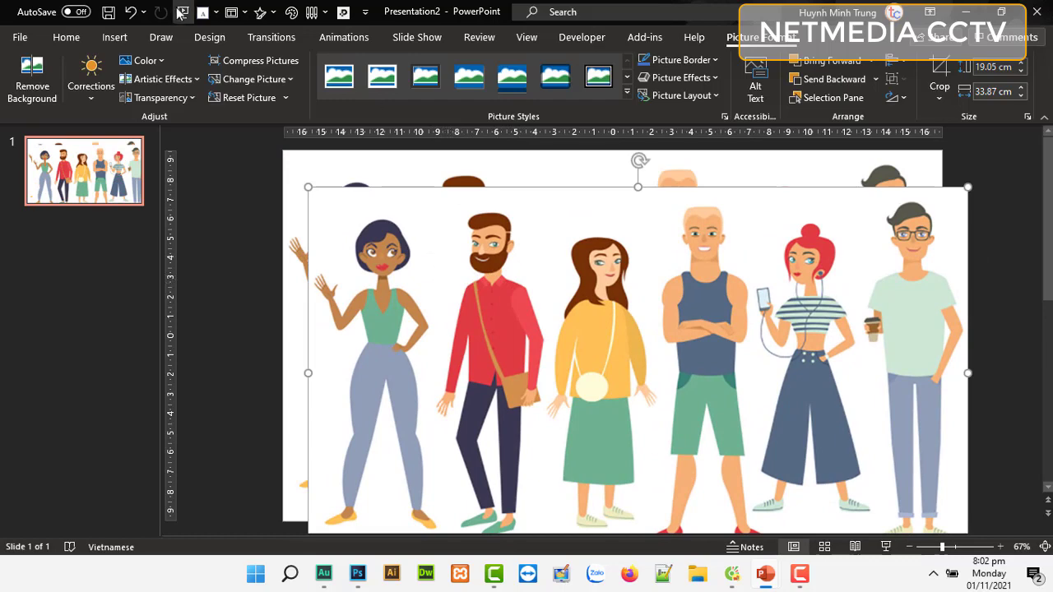
# Recolour the people picture to a washed-out light greyscale and align it with the slide edges
pyautogui.click(162, 66)
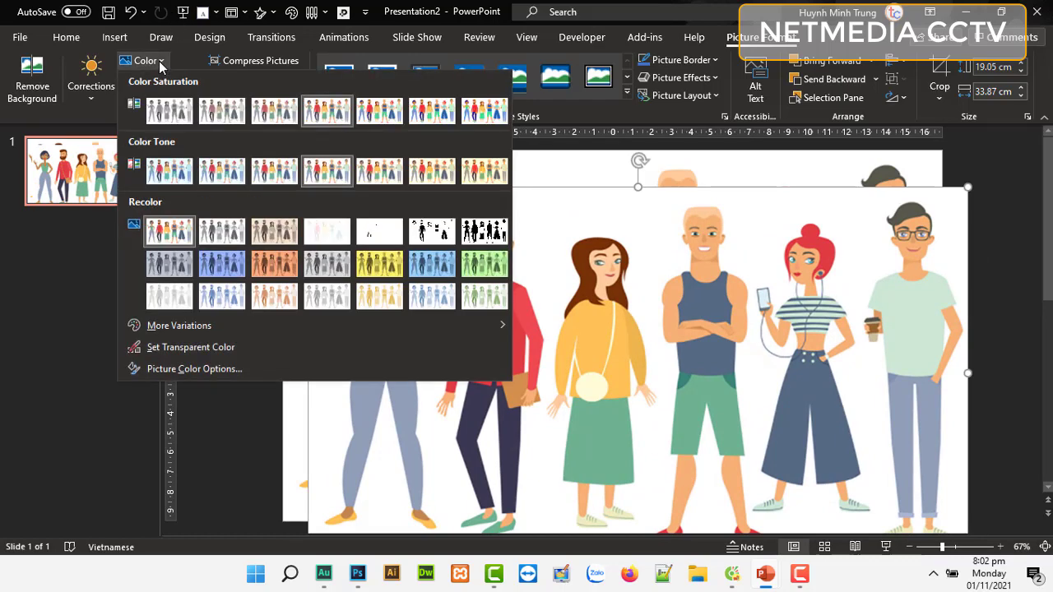
pyautogui.click(727, 37)
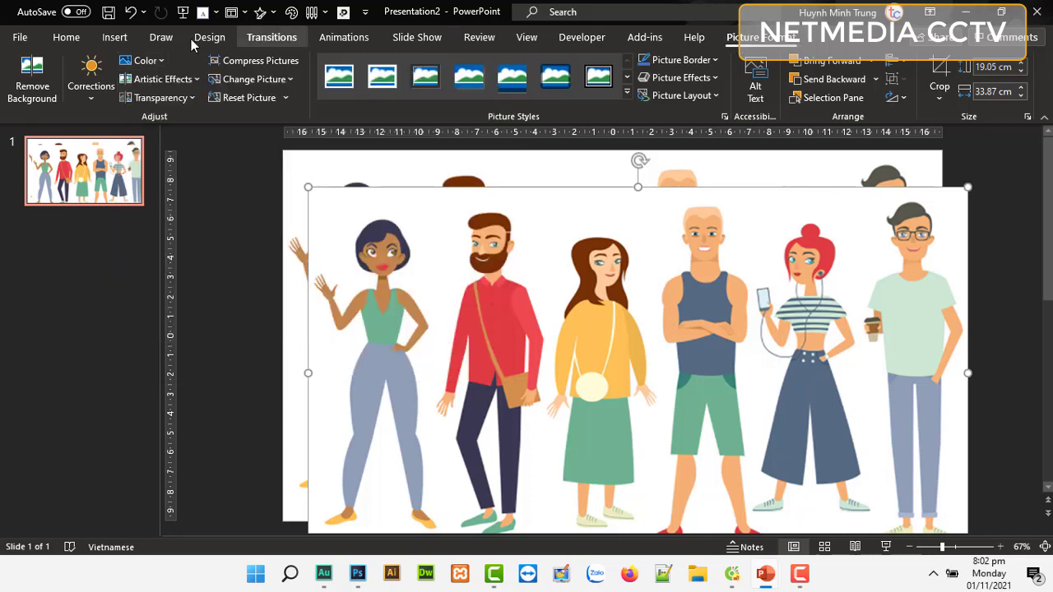
pyautogui.click(161, 64)
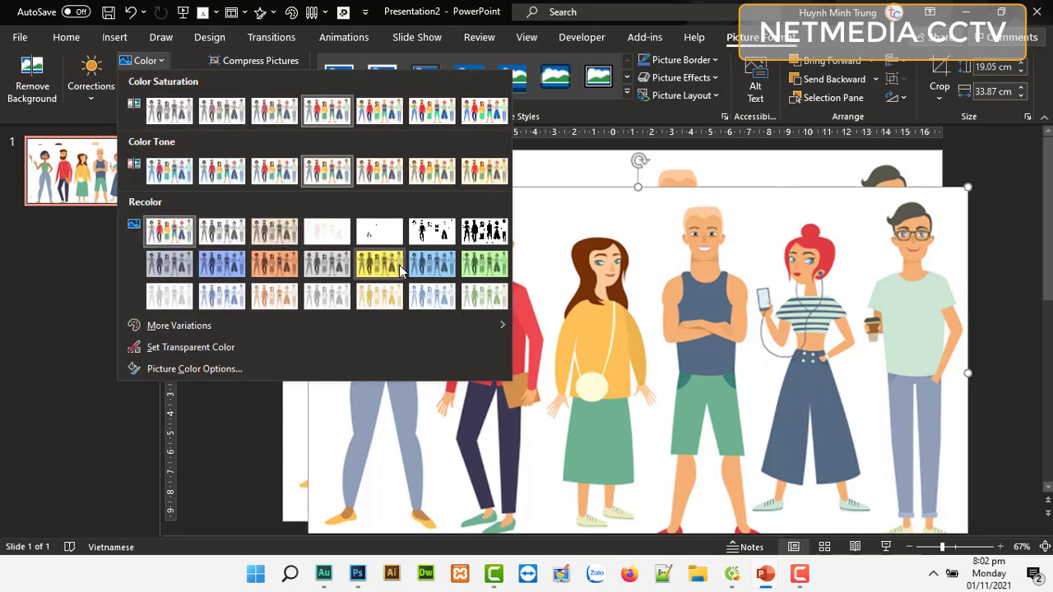
pyautogui.click(326, 297)
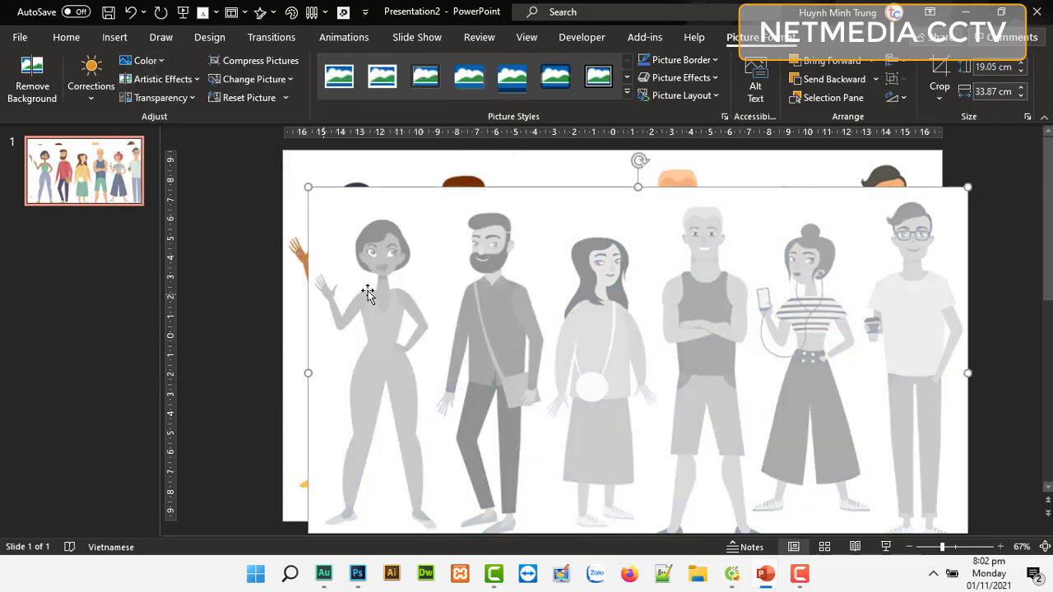
pyautogui.moveTo(367, 293)
pyautogui.mouseDown()
pyautogui.moveTo(583, 304)
pyautogui.moveTo(571, 286)
pyautogui.mouseUp()
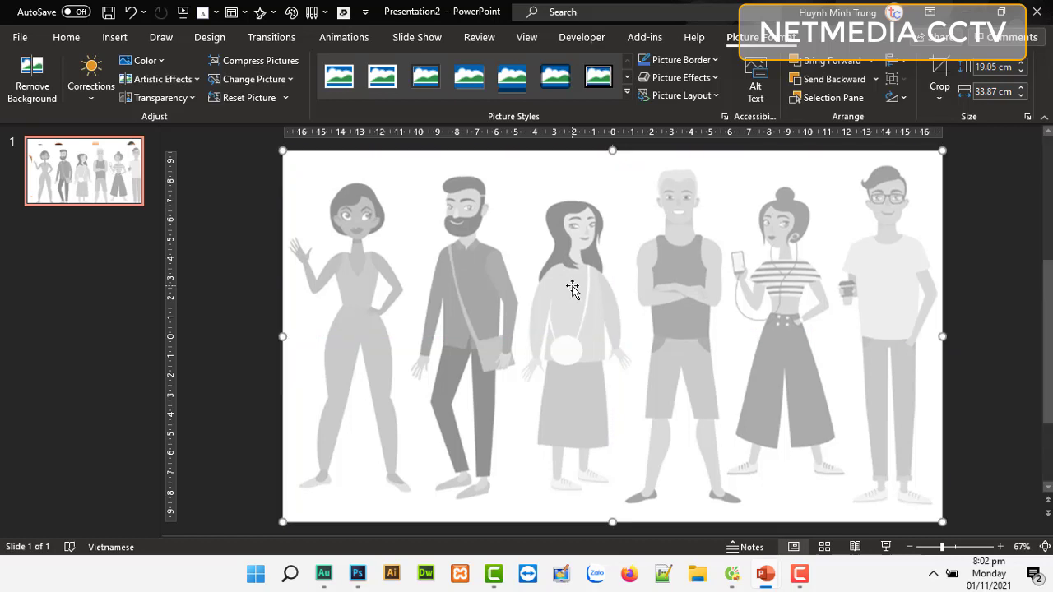
pyautogui.click(78, 173)
# Duplicate slide 1 as slide 2, send its greyscale picture to the back, and crop the colour picture to an oval
pyautogui.rightClick(78, 173)
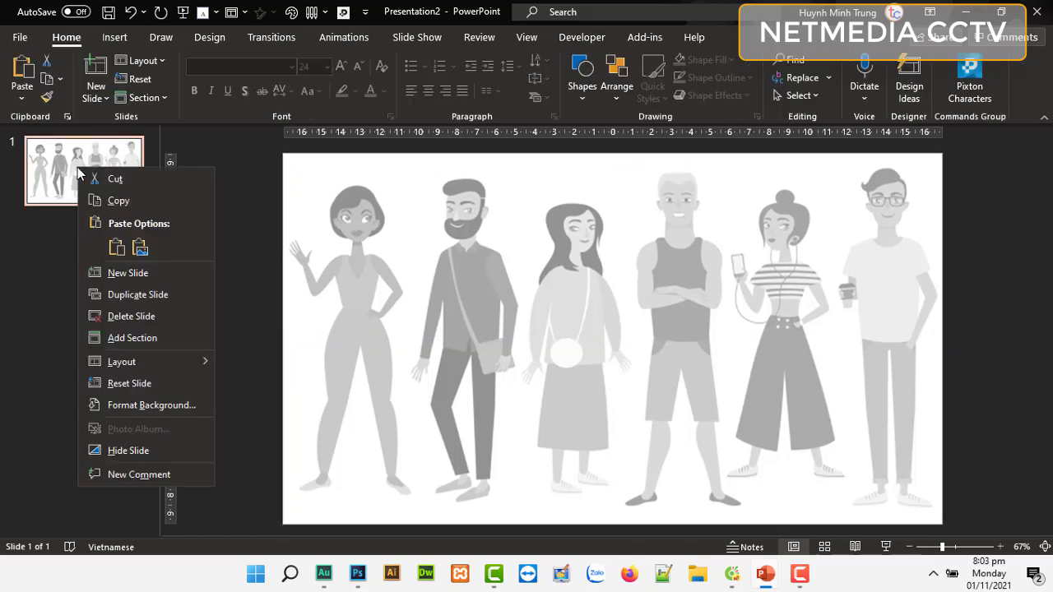
pyautogui.click(149, 292)
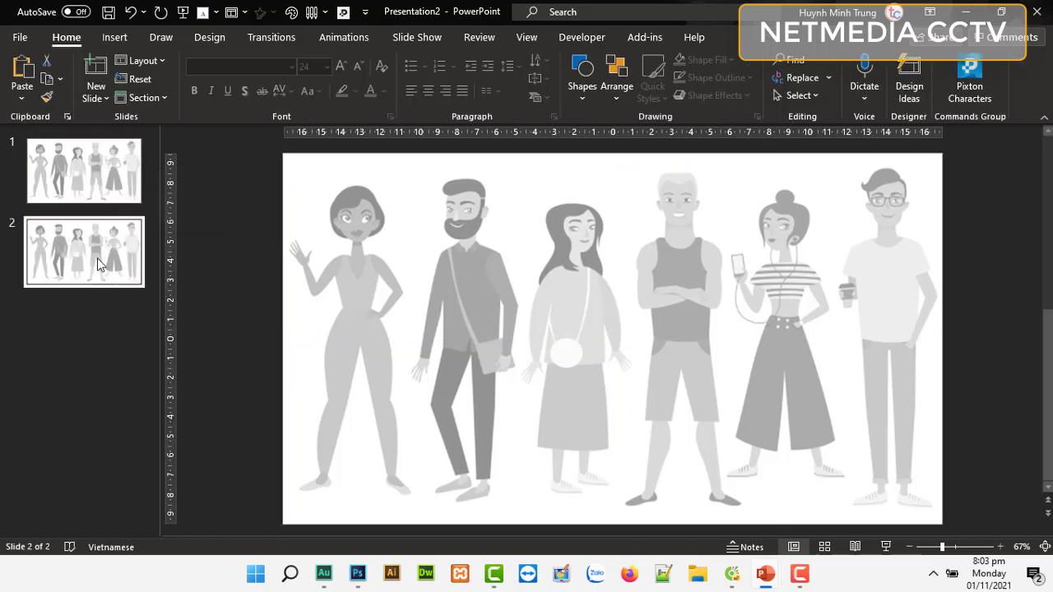
pyautogui.click(416, 291)
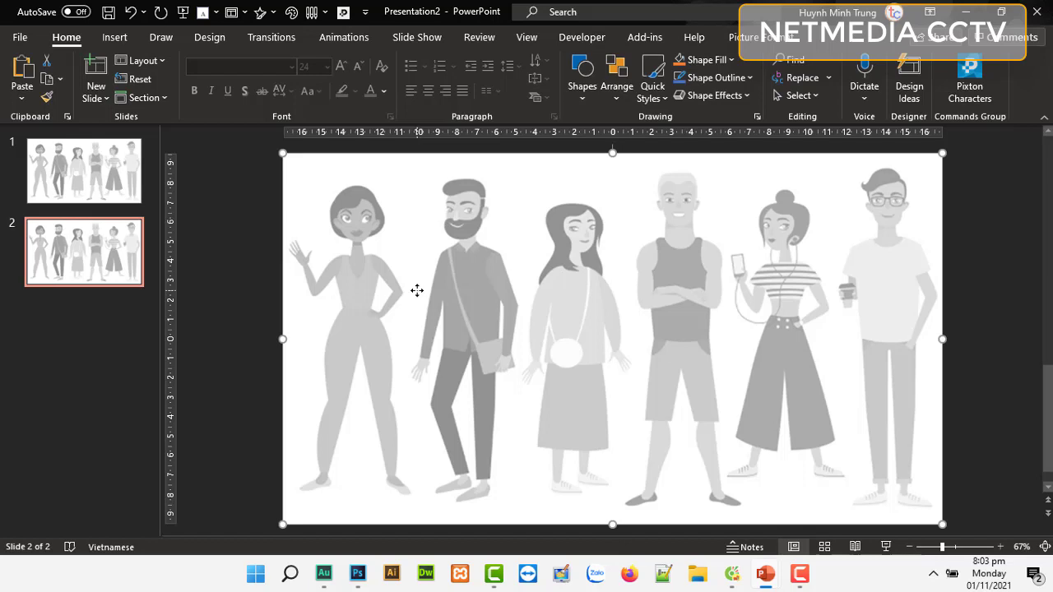
pyautogui.rightClick(461, 281)
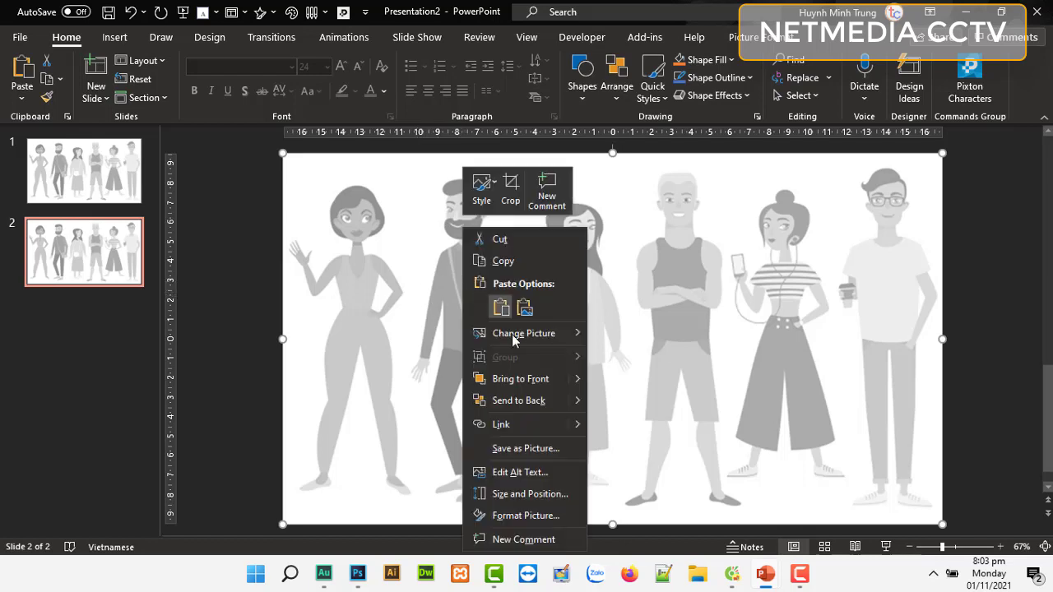
pyautogui.click(522, 403)
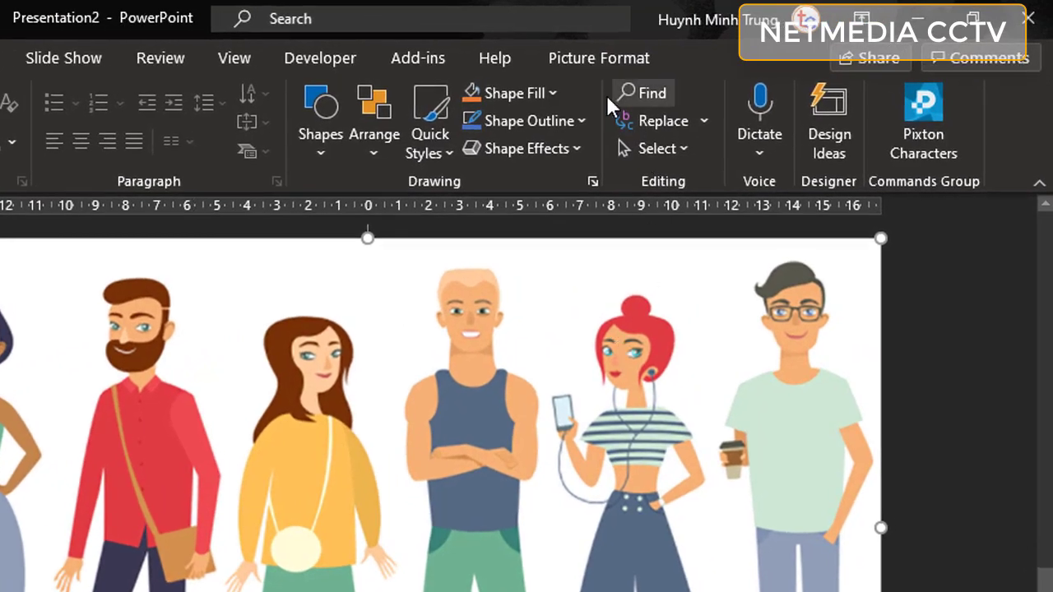
pyautogui.click(592, 57)
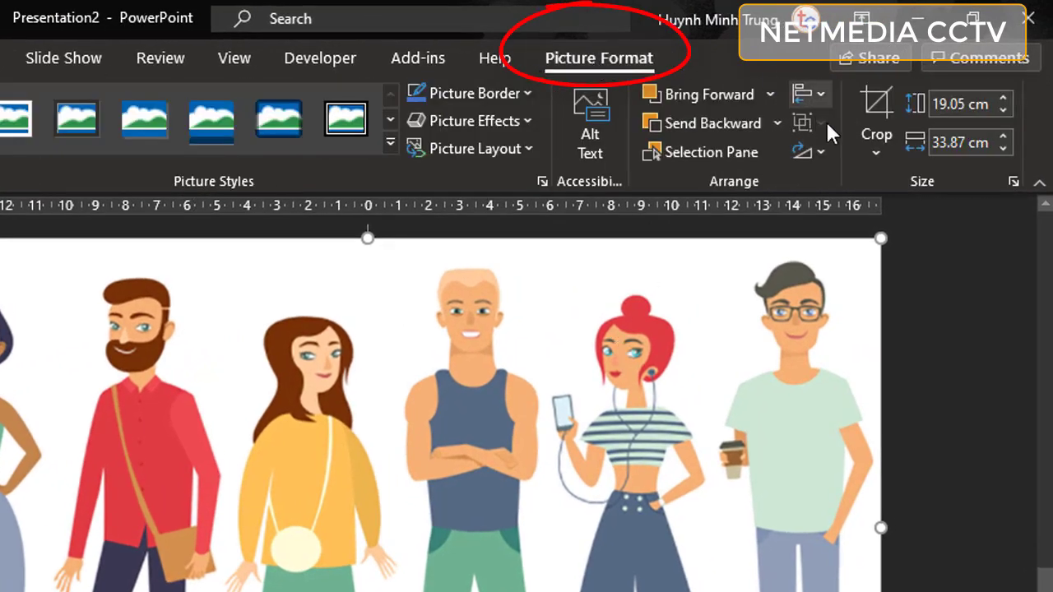
pyautogui.click(877, 151)
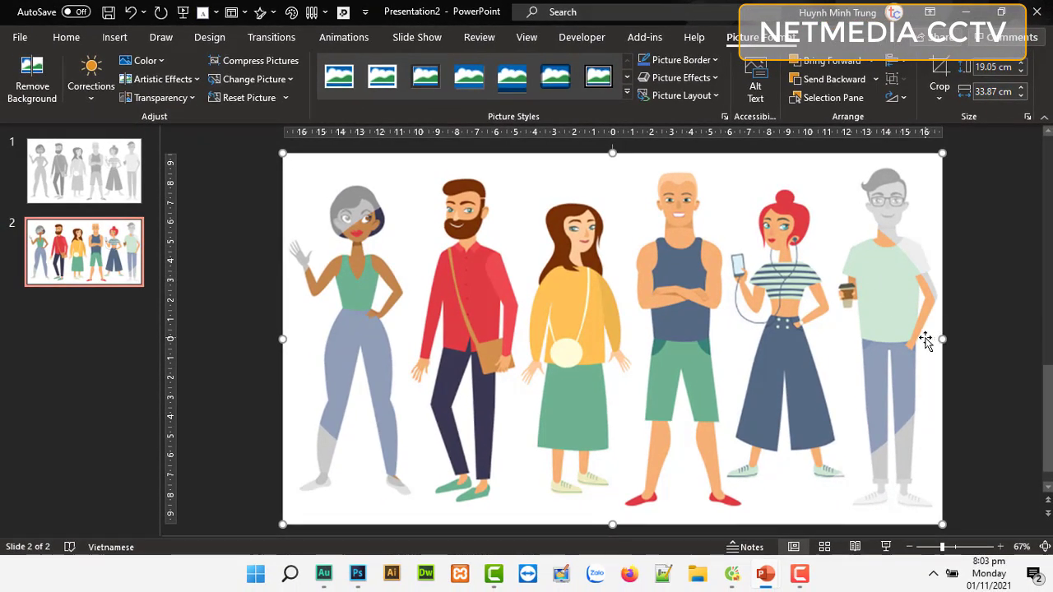
# Tighten the oval crop's right, bottom and top edges around the leftmost woman's upper body
pyautogui.moveTo(931, 341)
pyautogui.mouseDown()
pyautogui.moveTo(834, 339)
pyautogui.moveTo(889, 363)
pyautogui.mouseUp()
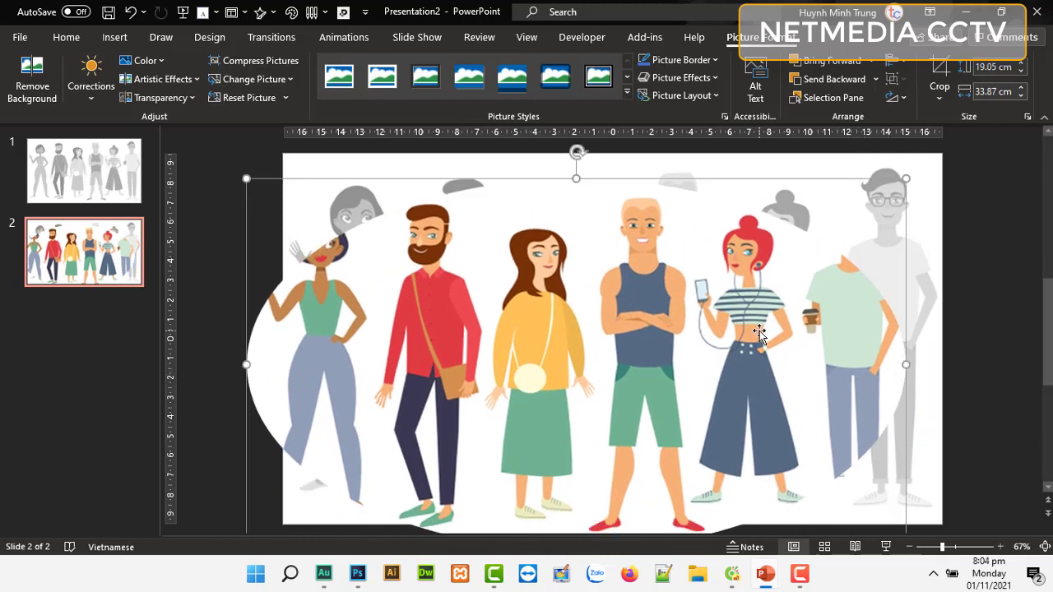
pyautogui.press('Escape')
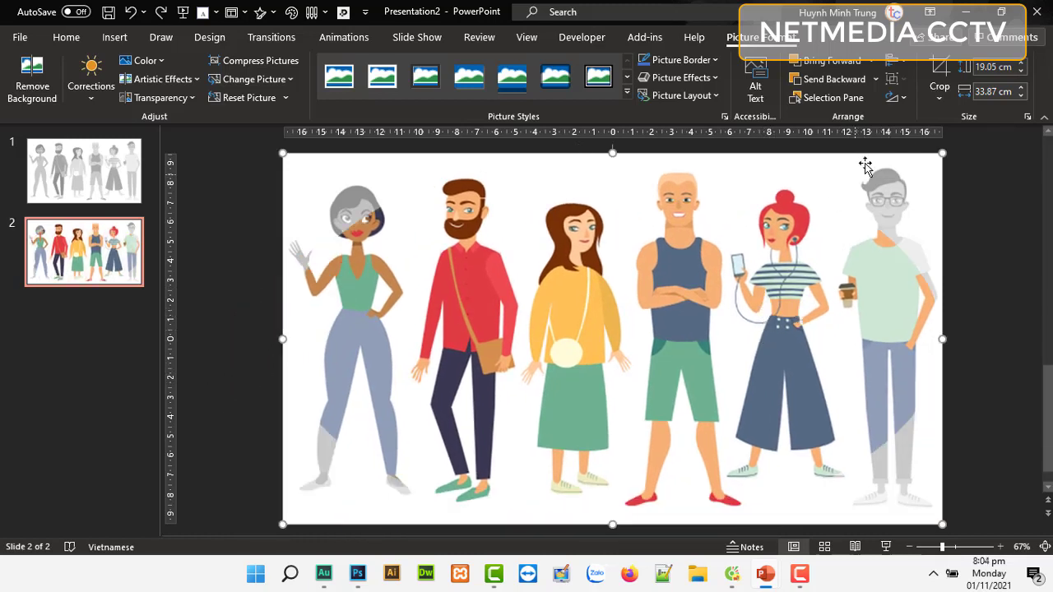
pyautogui.click(940, 70)
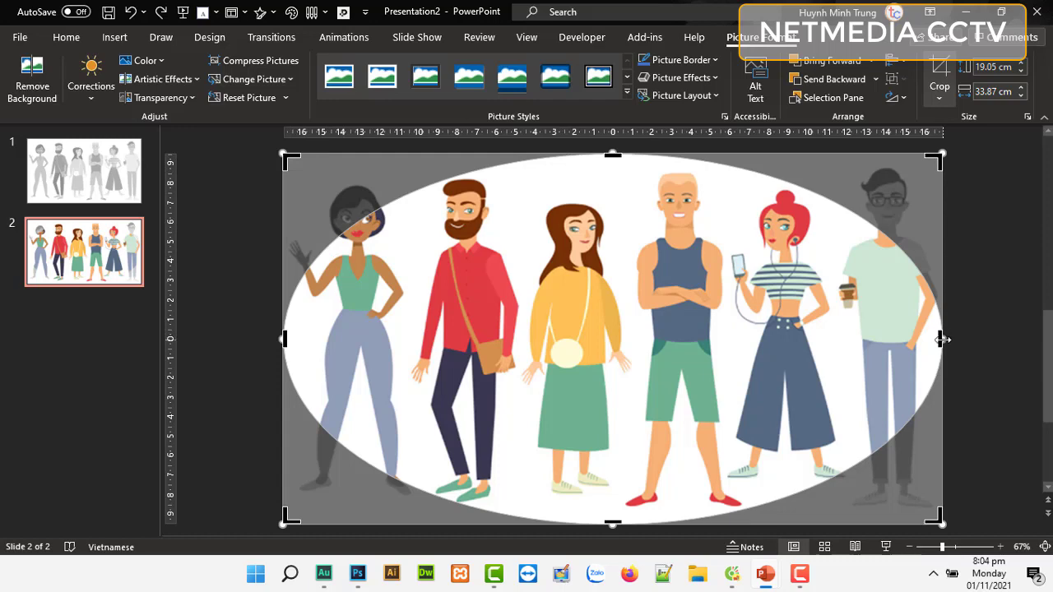
pyautogui.moveTo(942, 340); pyautogui.dragTo(419, 312)
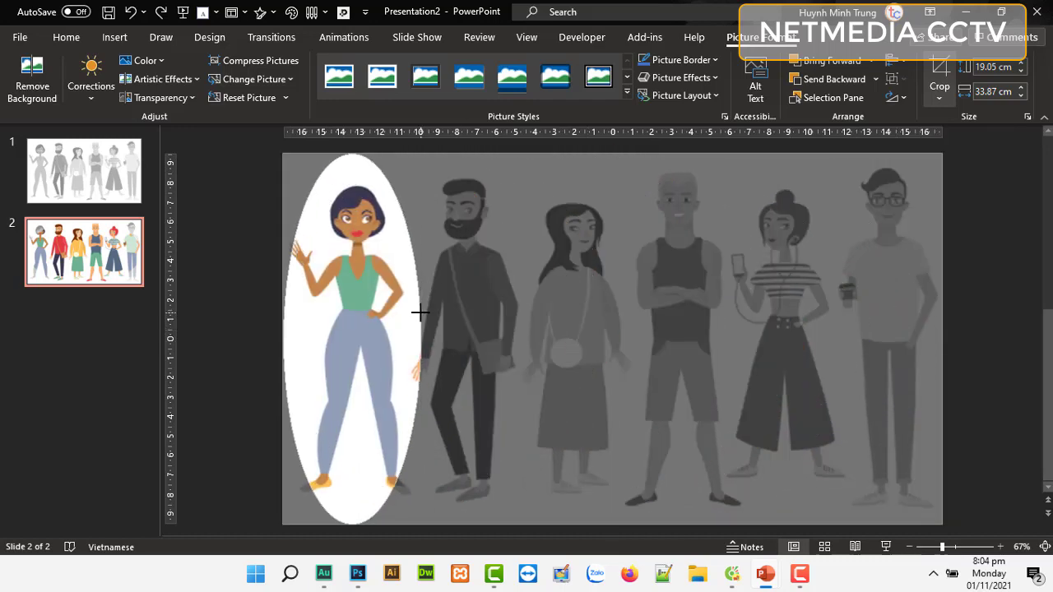
pyautogui.moveTo(420, 313); pyautogui.dragTo(413, 313)
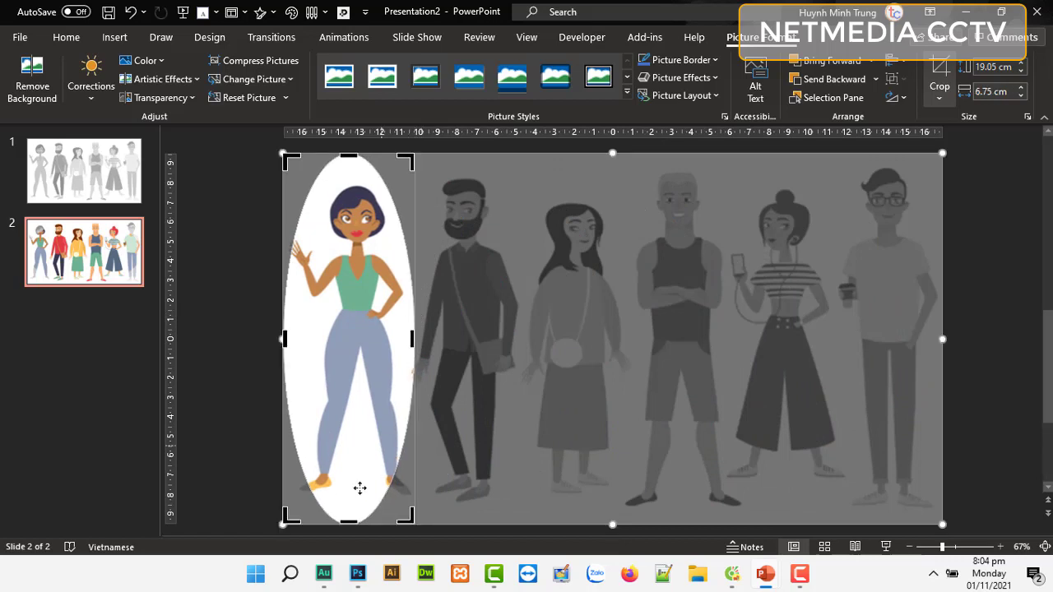
pyautogui.moveTo(350, 522); pyautogui.dragTo(375, 397)
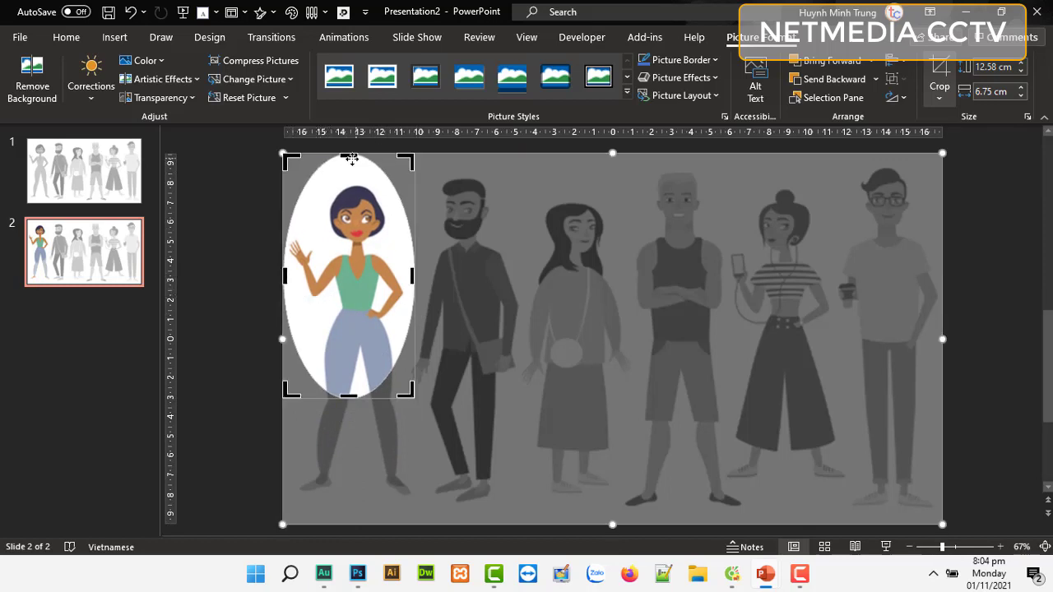
pyautogui.moveTo(350, 154); pyautogui.dragTo(349, 171)
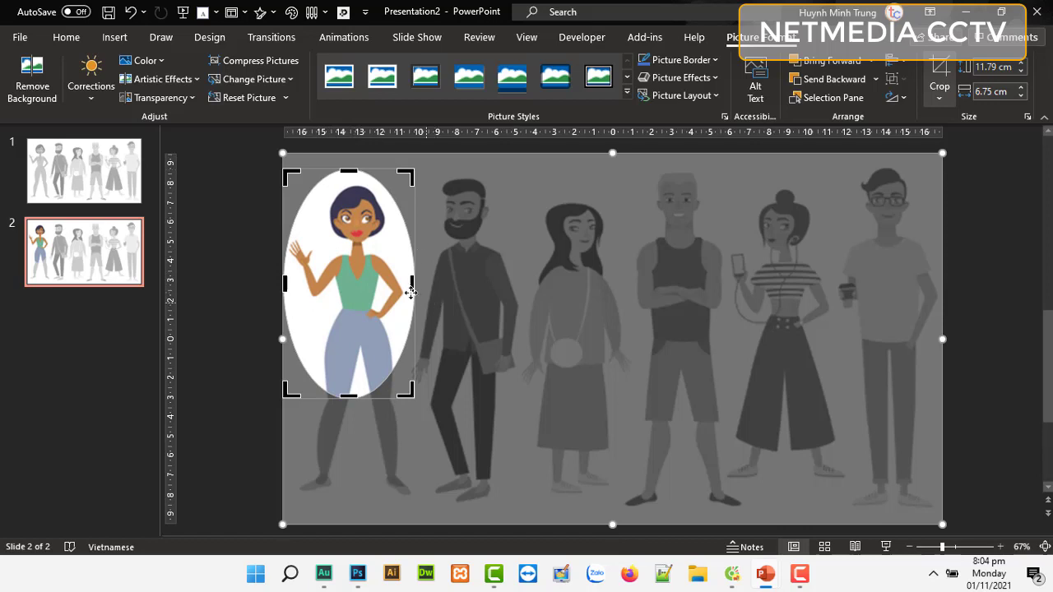
pyautogui.click(416, 288)
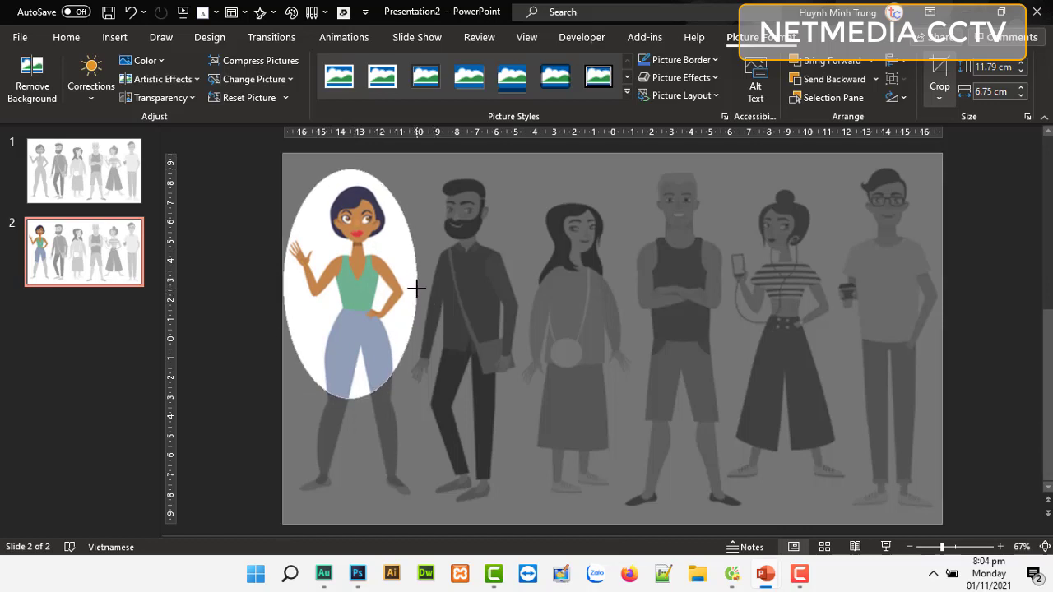
pyautogui.doubleClick(416, 287)
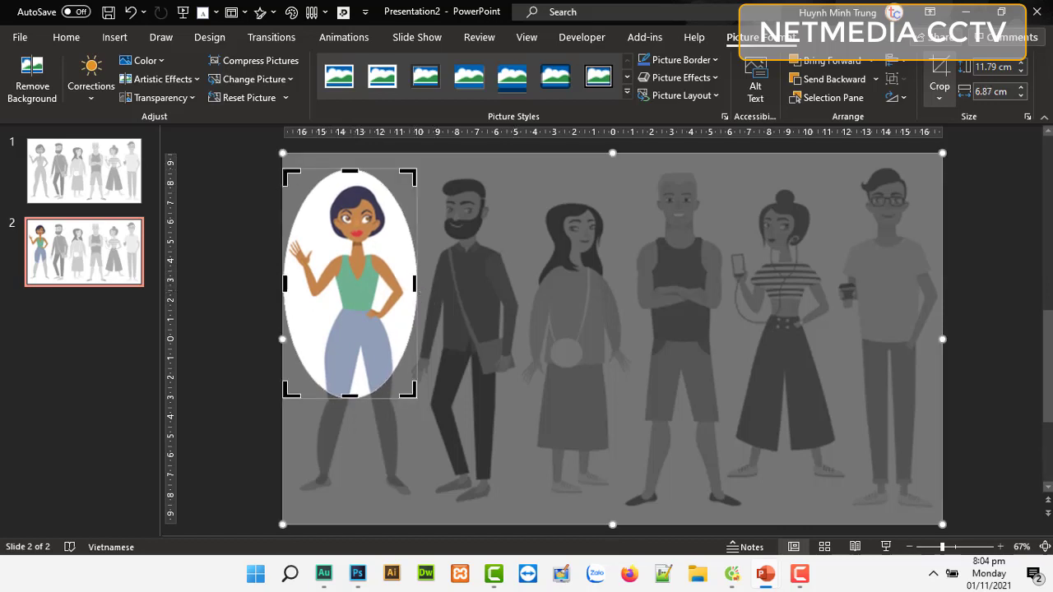
pyautogui.click(946, 70)
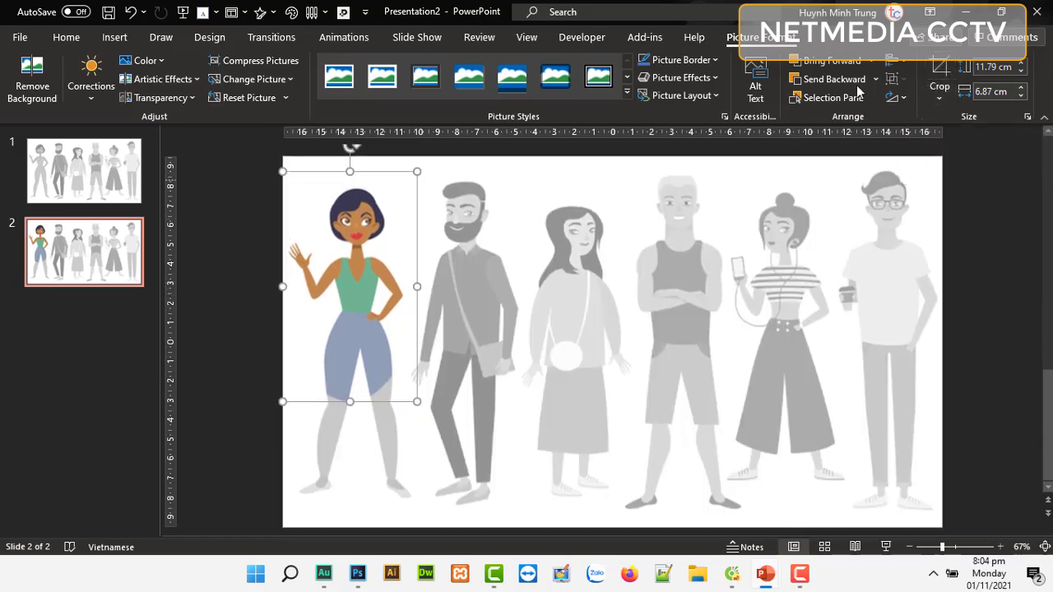
pyautogui.click(114, 37)
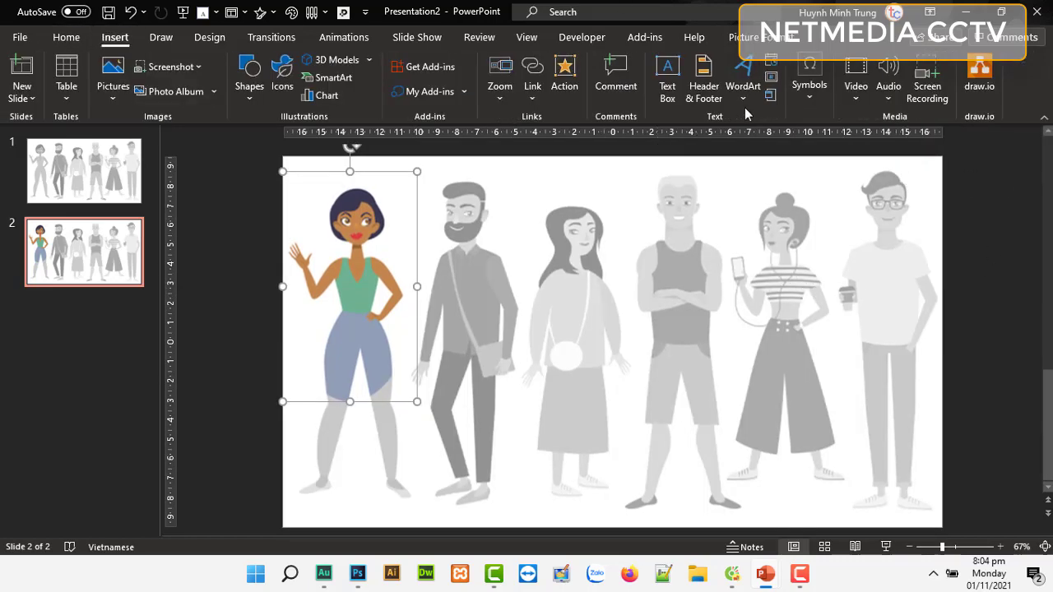
# Add a text box with her name above 'Kinh doanh', enlarged, with the name in bold
pyautogui.click(667, 78)
pyautogui.click(437, 184)
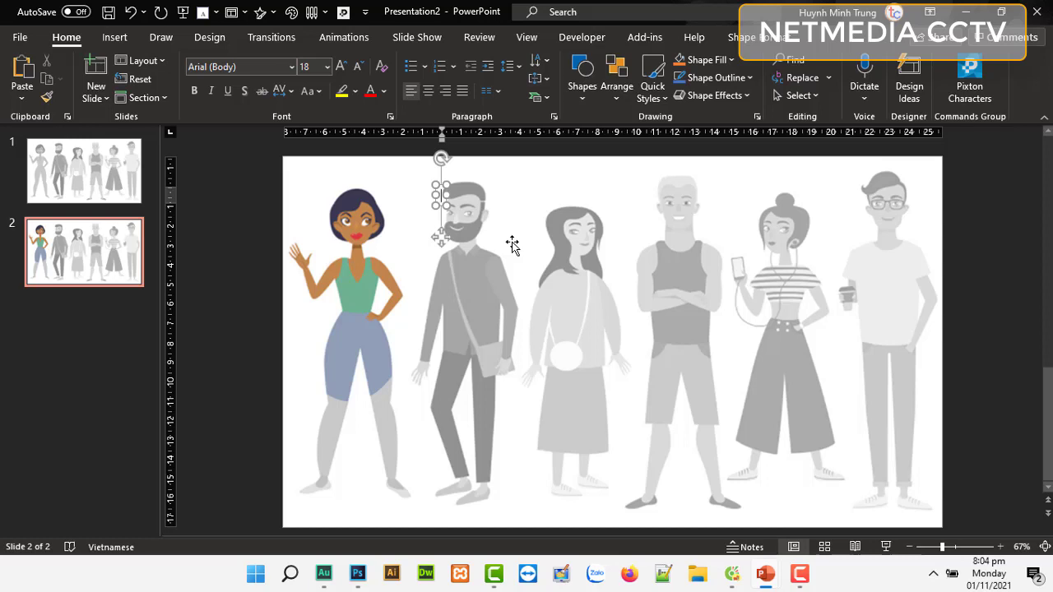
pyautogui.write('s')
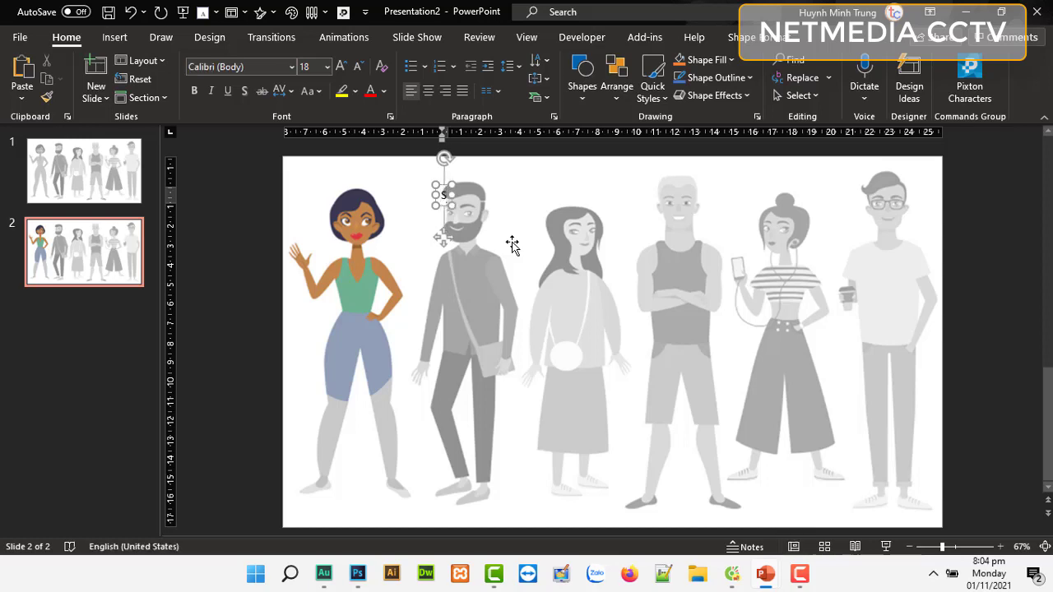
pyautogui.write('ara')
pyautogui.press('Return')
pyautogui.write('Kinh doanh')
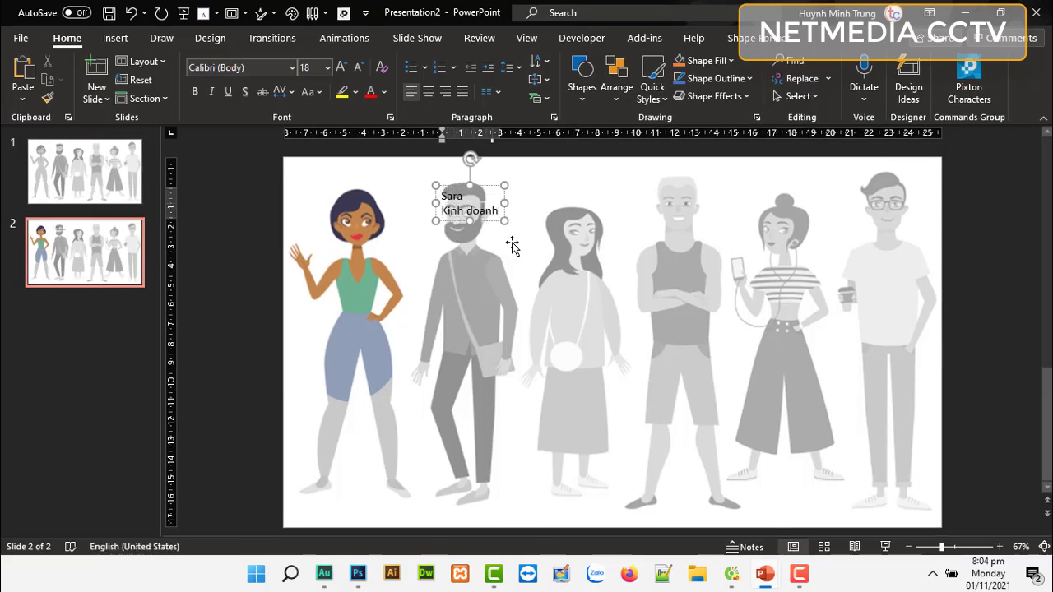
pyautogui.hotkey('ctrl', 'a')
pyautogui.hotkey('ctrl', 'shift', '.')
pyautogui.doubleClick(453, 199)
pyautogui.hotkey('ctrl', 'b')
pyautogui.hotkey('ctrl', 'shift', '.')
pyautogui.hotkey('ctrl', 'shift', '.')
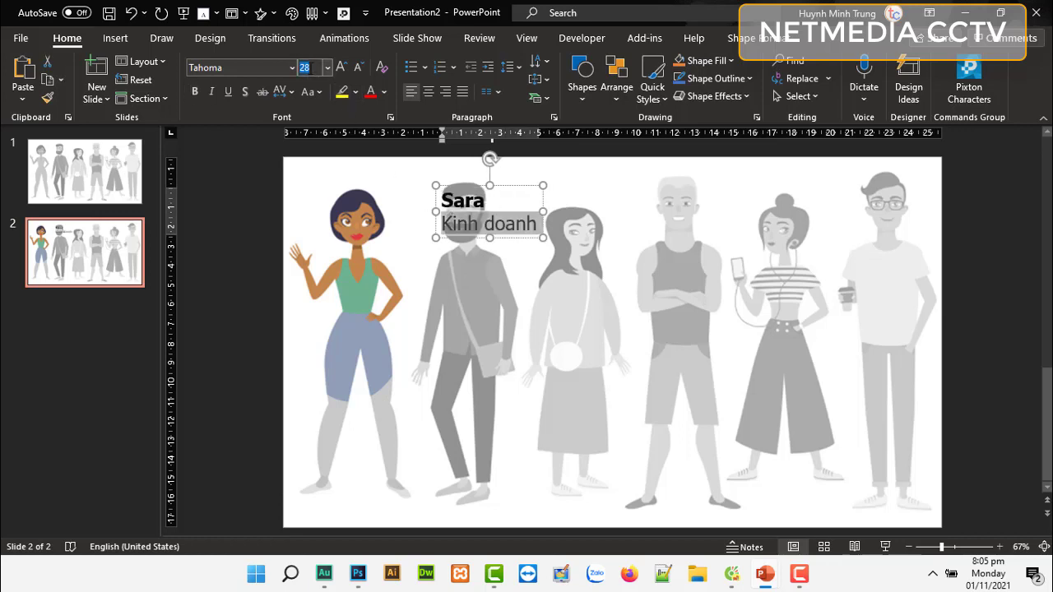
pyautogui.click(462, 184)
# Move the name label above the coloured woman and deselect it
pyautogui.moveTo(461, 184); pyautogui.dragTo(319, 156)
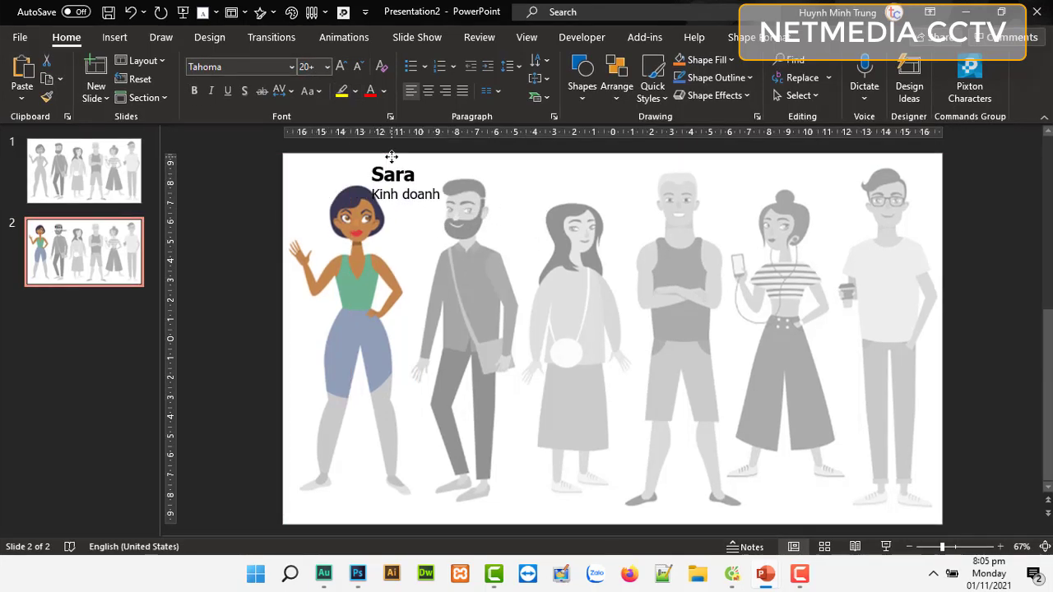
pyautogui.moveTo(319, 157)
pyautogui.mouseDown()
pyautogui.moveTo(426, 167)
pyautogui.moveTo(458, 200)
pyautogui.moveTo(433, 161)
pyautogui.mouseUp()
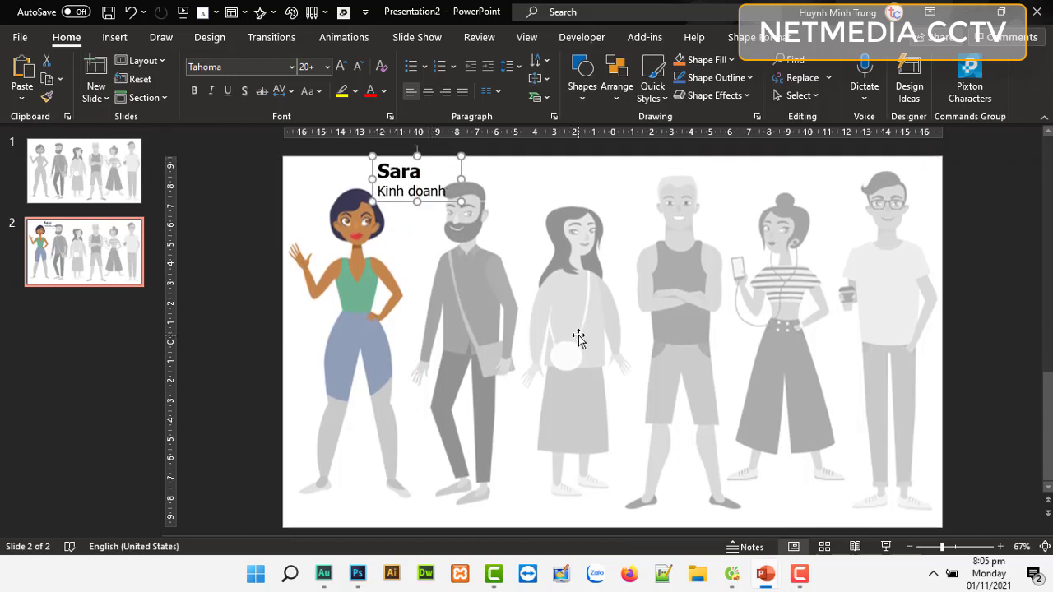
pyautogui.click(502, 318)
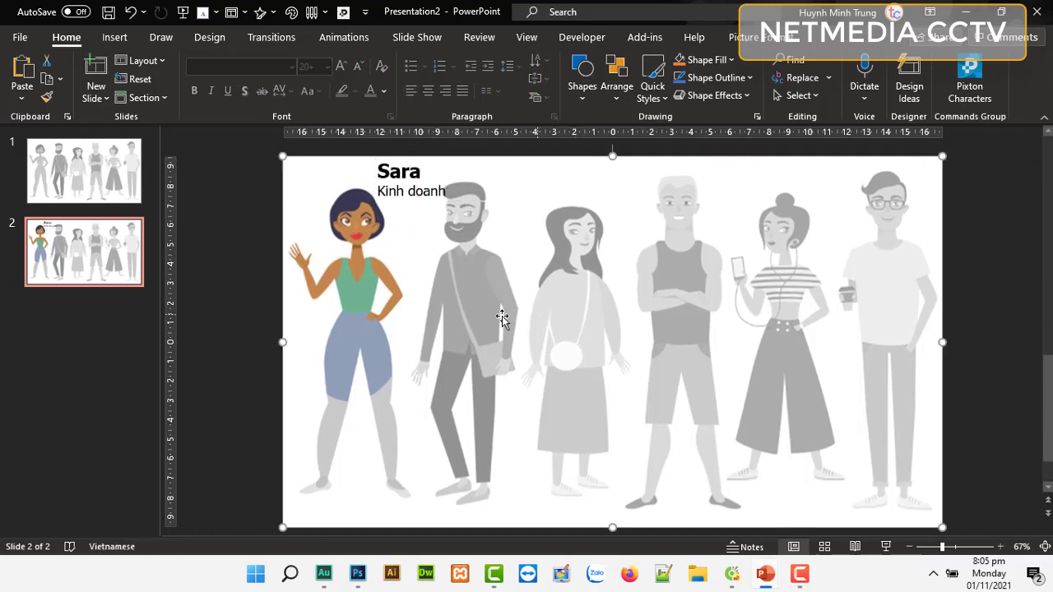
pyautogui.click(77, 253)
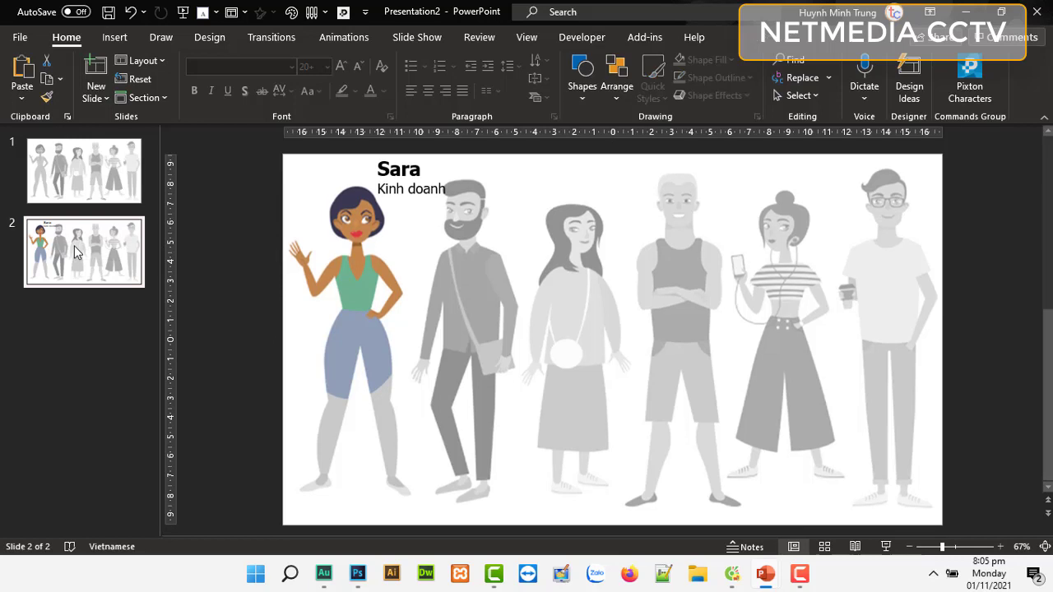
# Duplicate slide 2 as slide 3 and bring up Picture Format for its coloured oval picture
pyautogui.rightClick(74, 252)
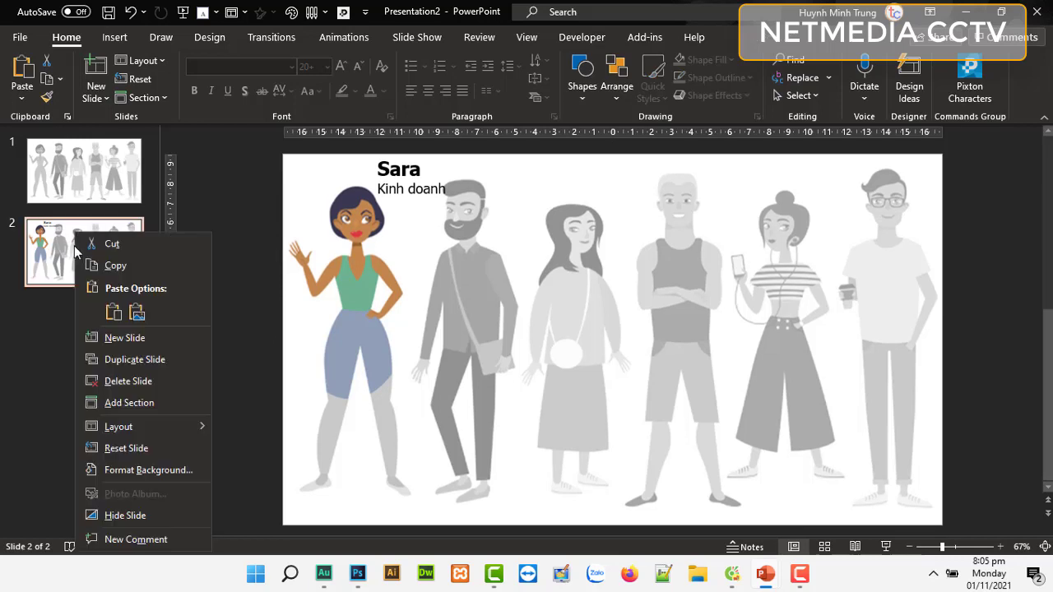
pyautogui.click(135, 360)
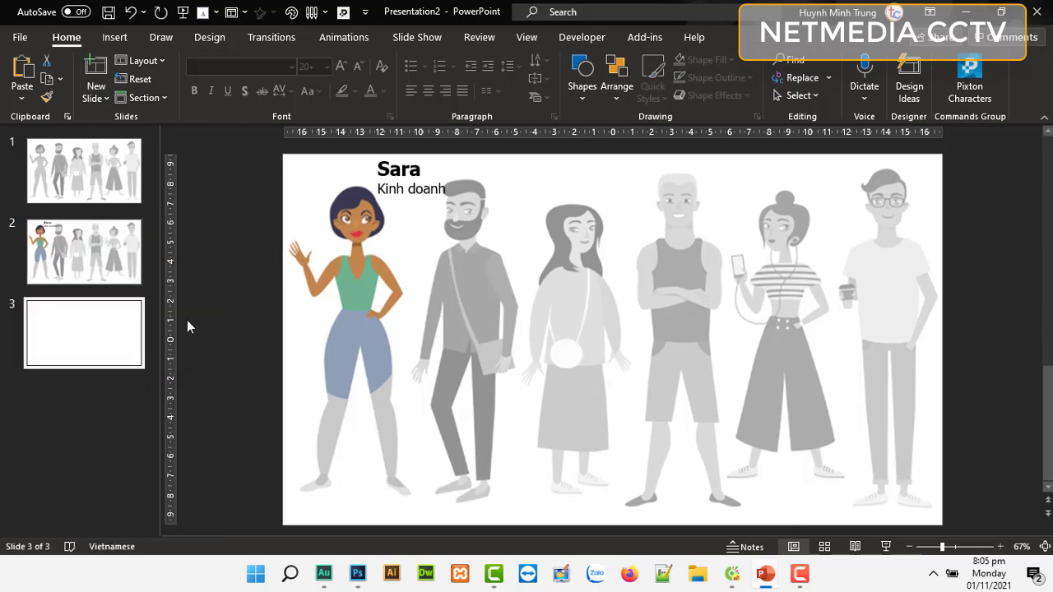
pyautogui.click(384, 302)
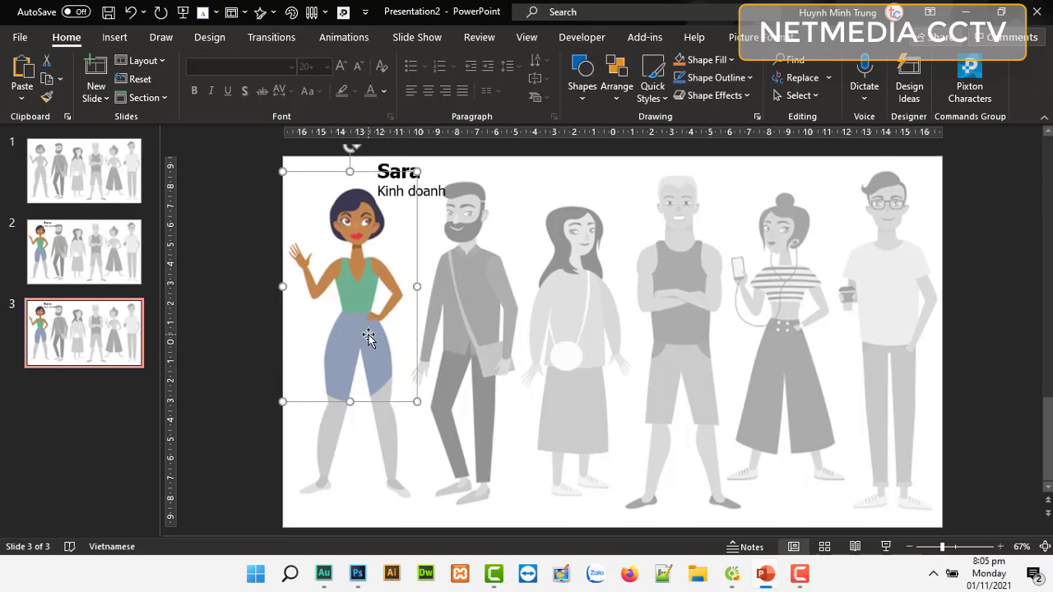
pyautogui.click(760, 37)
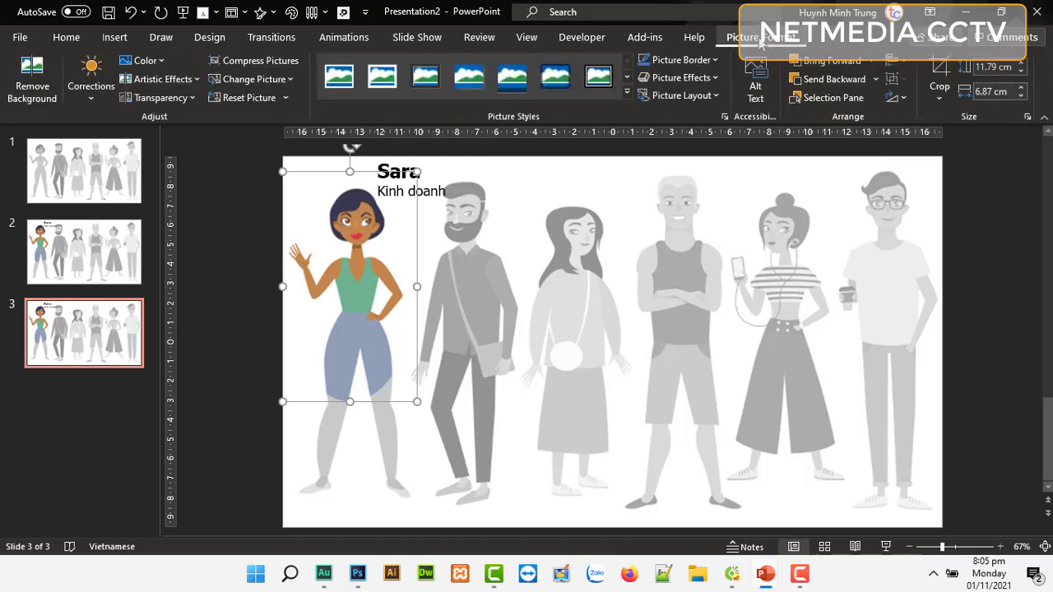
# Shift slide 3's oval crop onto the bearded man in the red shirt and refit its edges
pyautogui.click(939, 74)
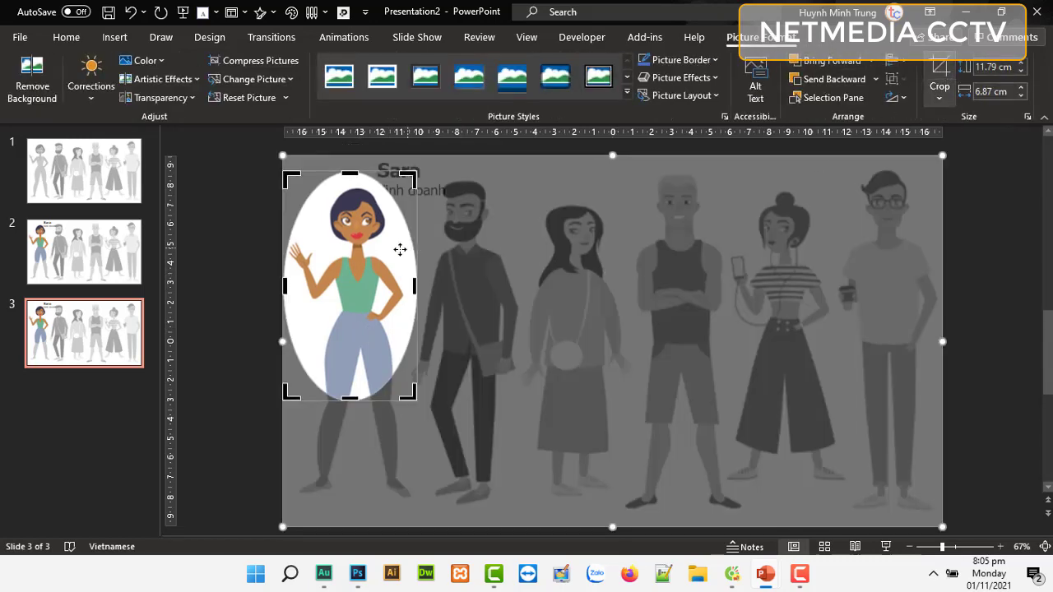
pyautogui.moveTo(331, 170)
pyautogui.mouseDown()
pyautogui.moveTo(450, 171)
pyautogui.moveTo(451, 162)
pyautogui.mouseUp()
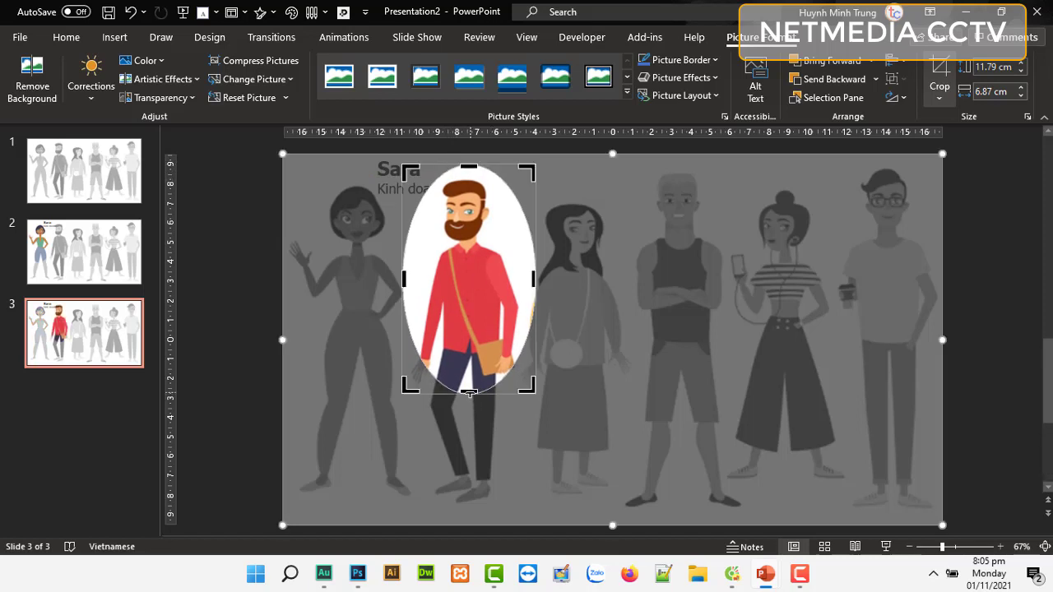
pyautogui.moveTo(467, 401); pyautogui.dragTo(466, 420)
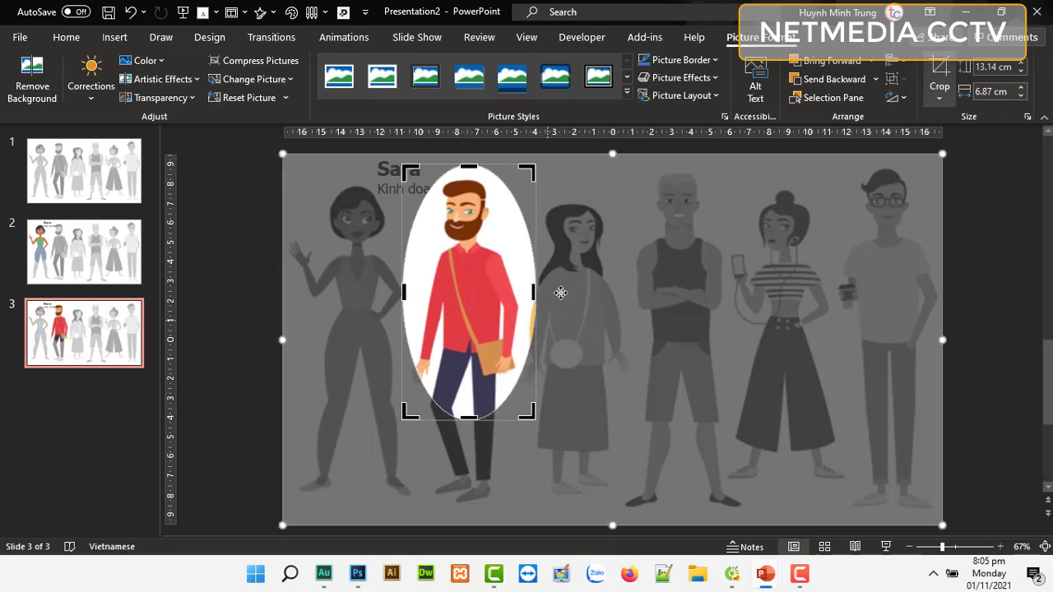
pyautogui.moveTo(534, 292); pyautogui.dragTo(524, 294)
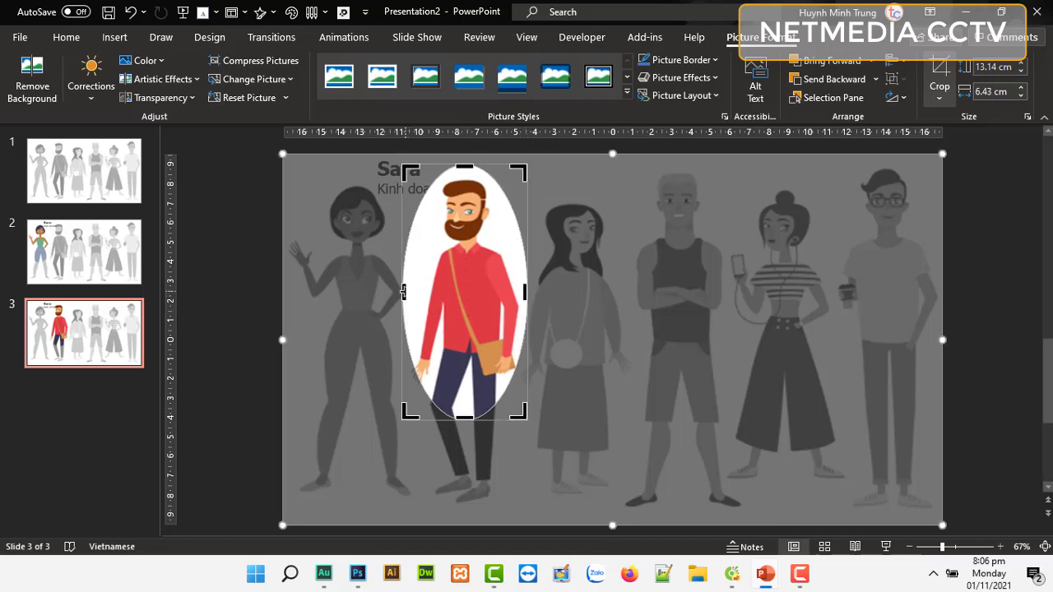
pyautogui.click(396, 294)
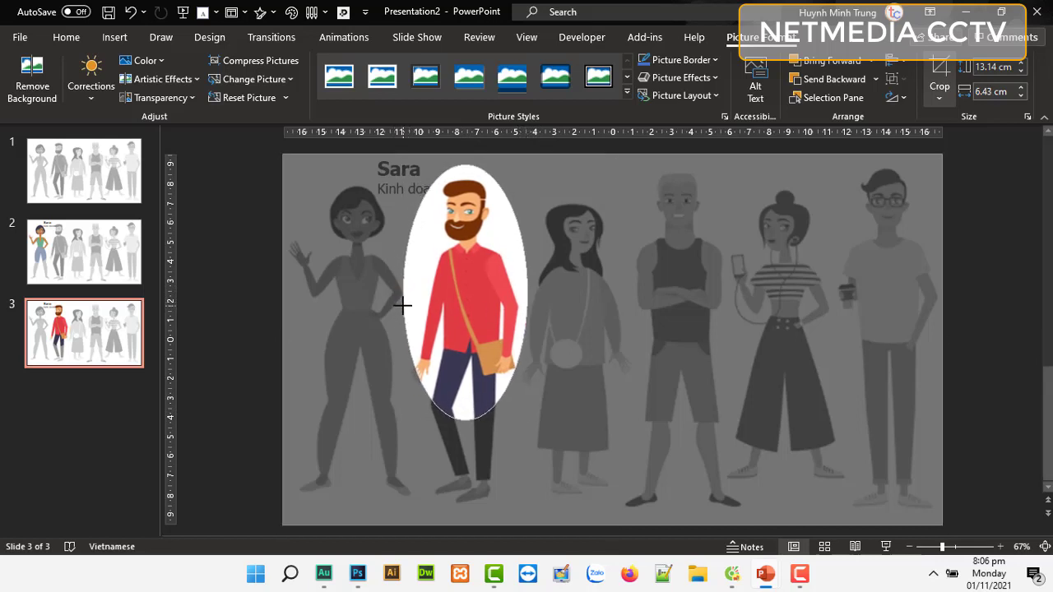
pyautogui.moveTo(402, 305); pyautogui.dragTo(407, 301)
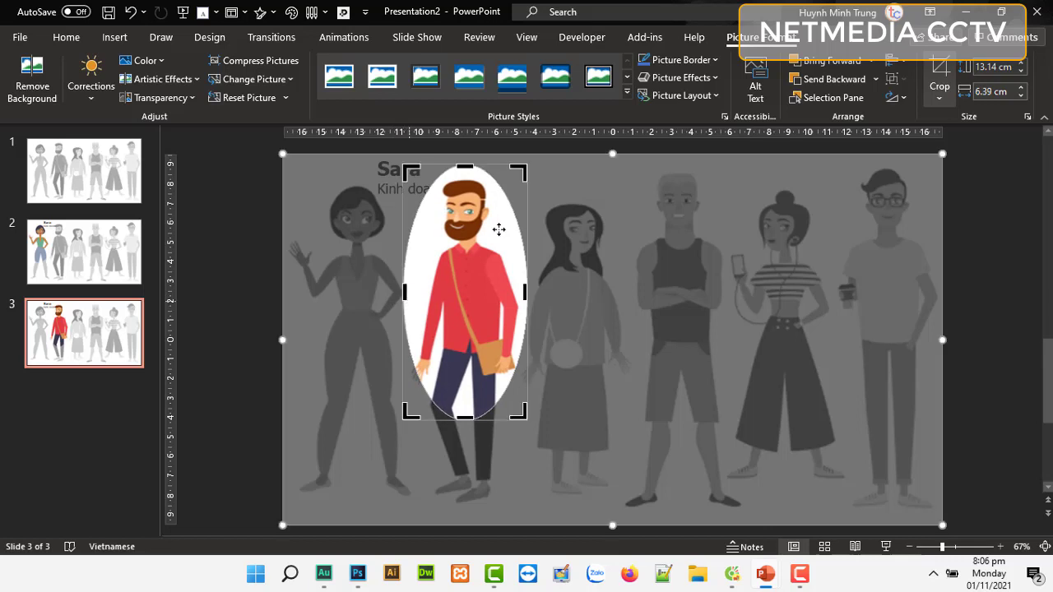
pyautogui.click(939, 66)
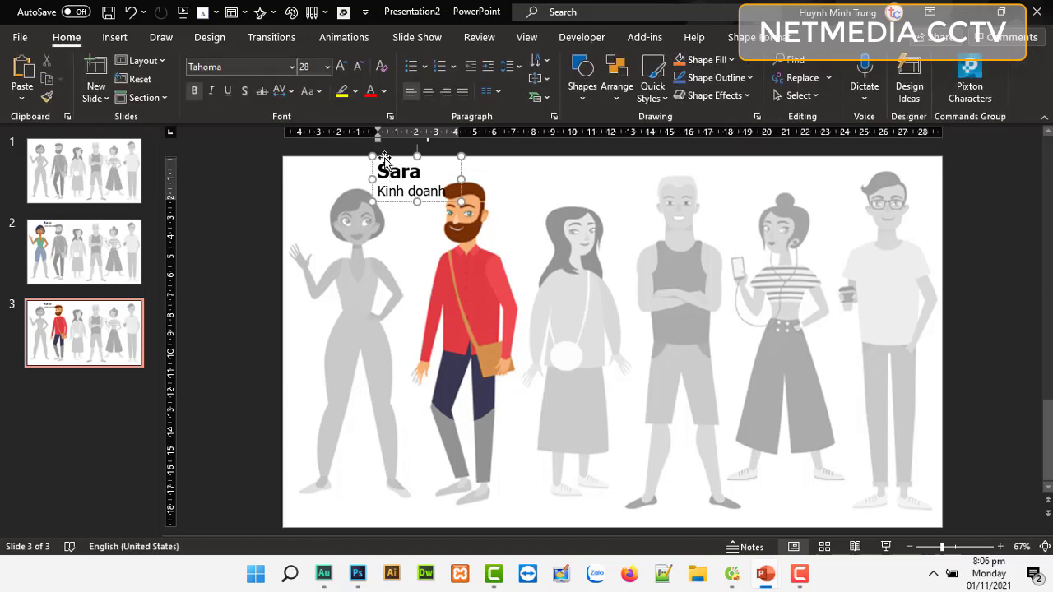
# Move slide 3's name label above the bearded man and relabel it Tom, job title IT Tech
pyautogui.moveTo(386, 175)
pyautogui.mouseDown()
pyautogui.moveTo(492, 152)
pyautogui.moveTo(534, 179)
pyautogui.mouseUp()
pyautogui.click(499, 170)
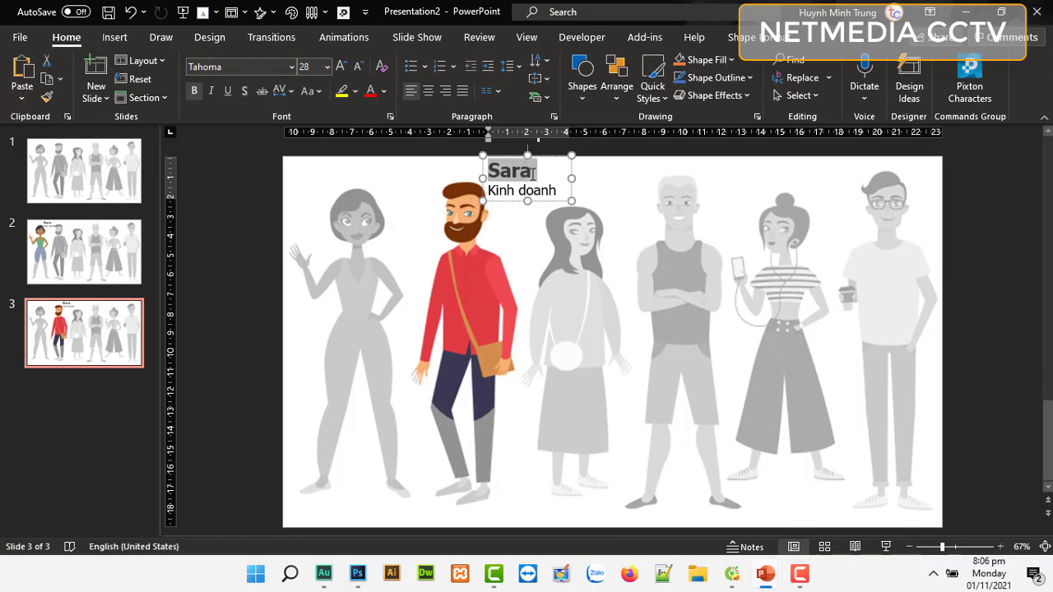
pyautogui.write('T')
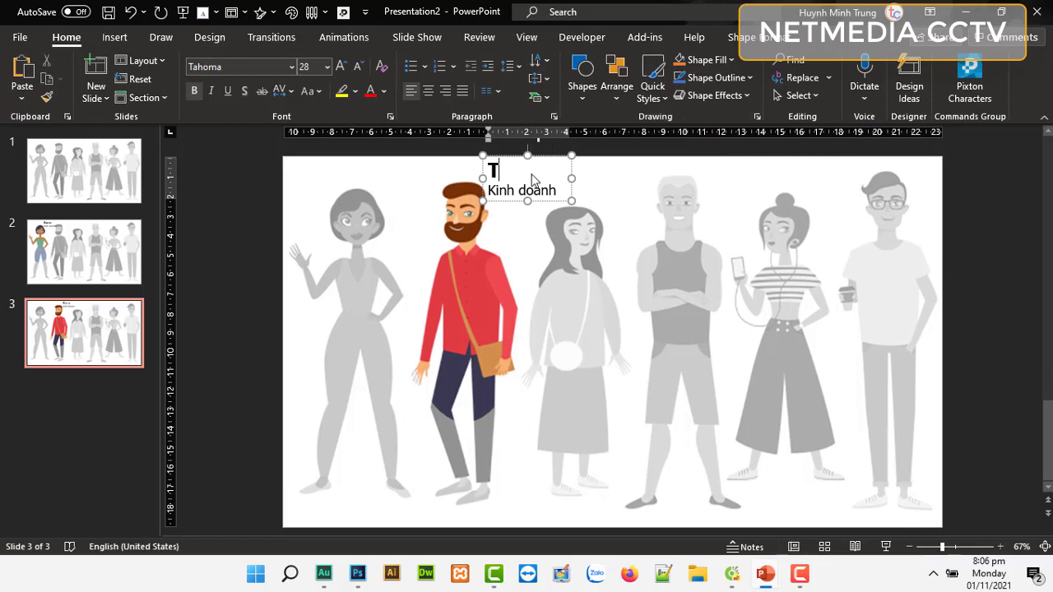
pyautogui.write('om')
pyautogui.click(516, 190)
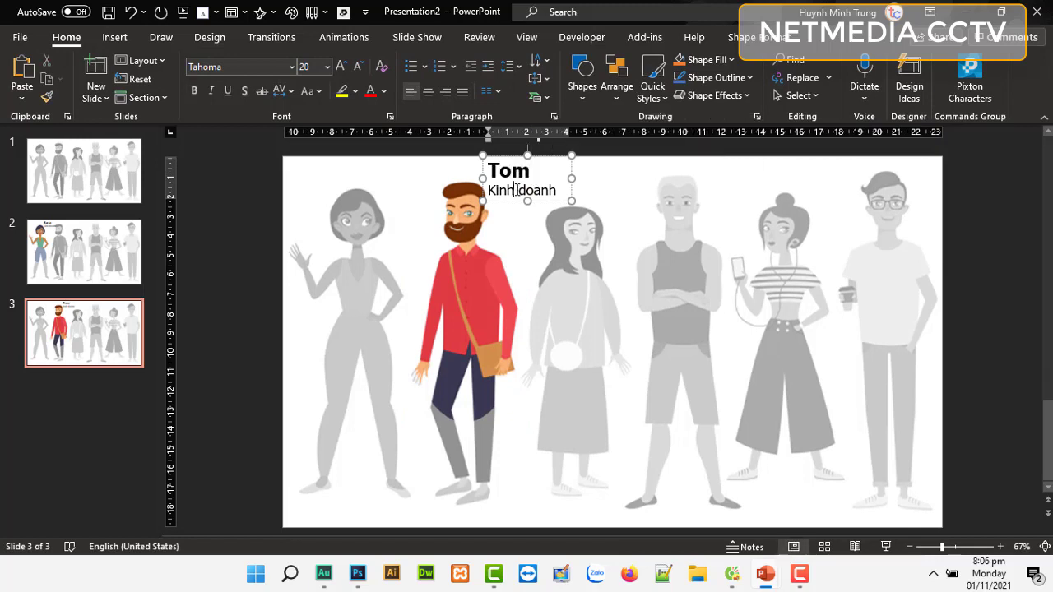
pyautogui.moveTo(490, 189); pyautogui.dragTo(557, 198)
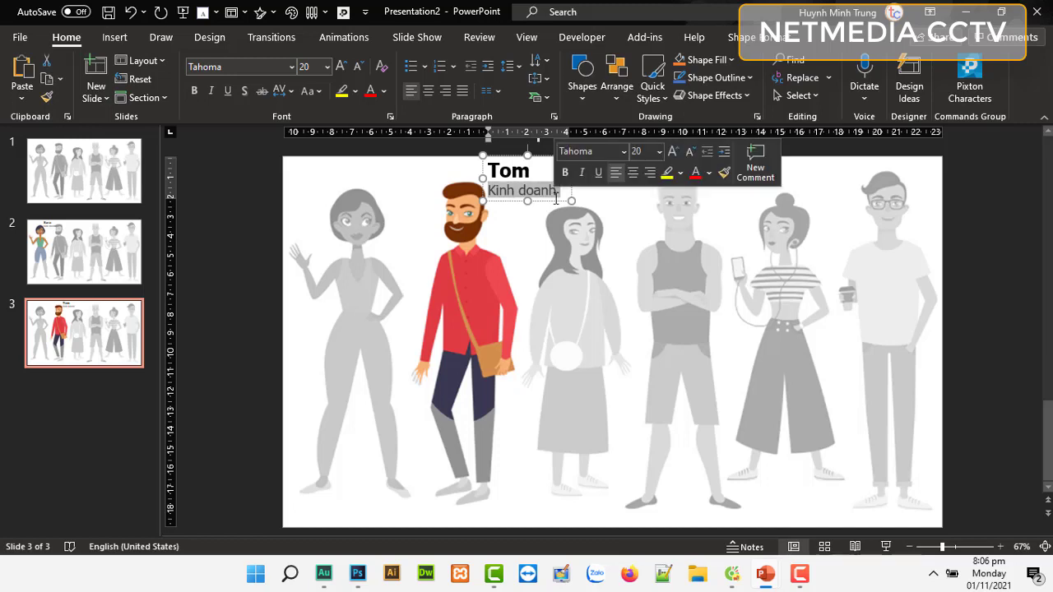
pyautogui.press('BackSpace')
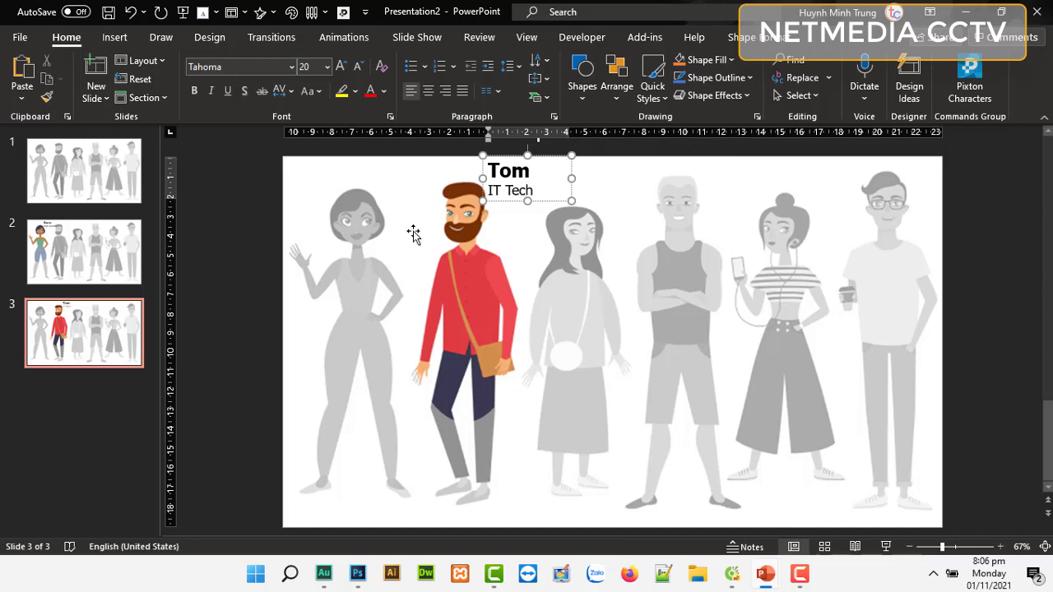
pyautogui.click(139, 230)
pyautogui.click(103, 346)
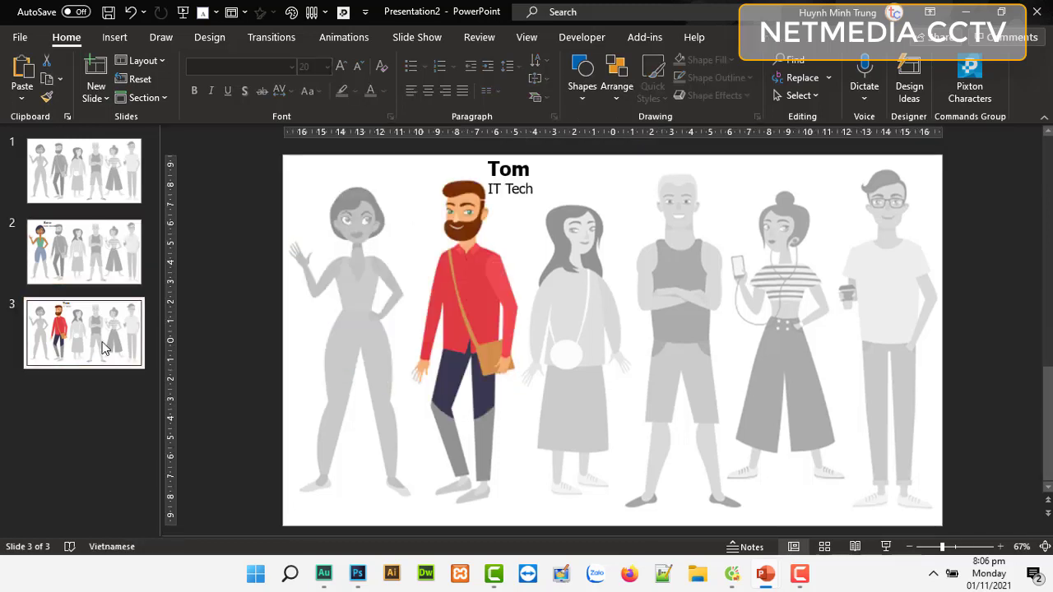
# Duplicate slide 3 and shift the oval colour crop onto the long-haired woman in yellow
pyautogui.rightClick(90, 331)
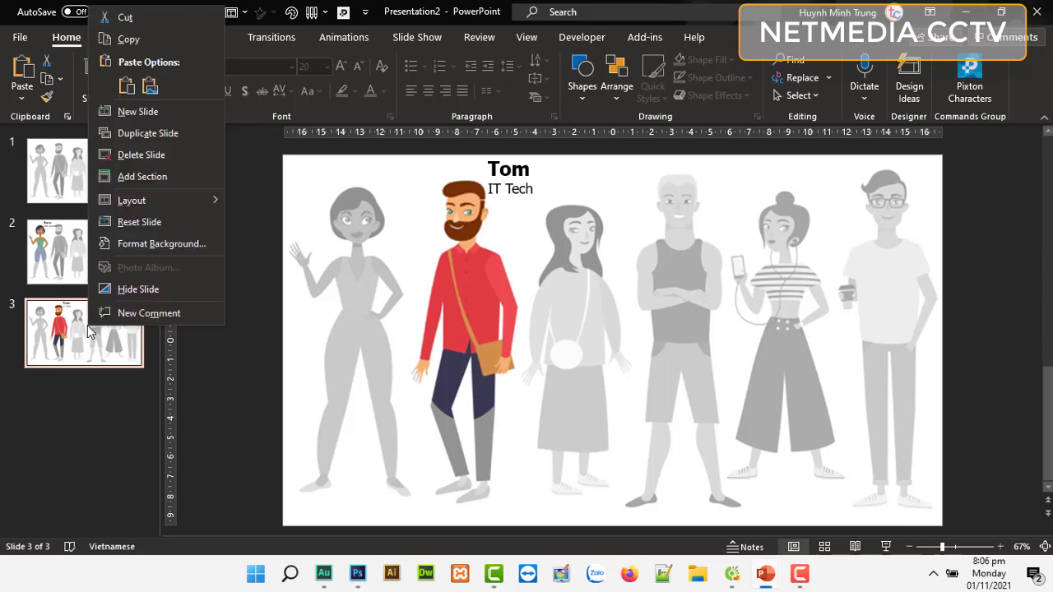
pyautogui.click(148, 132)
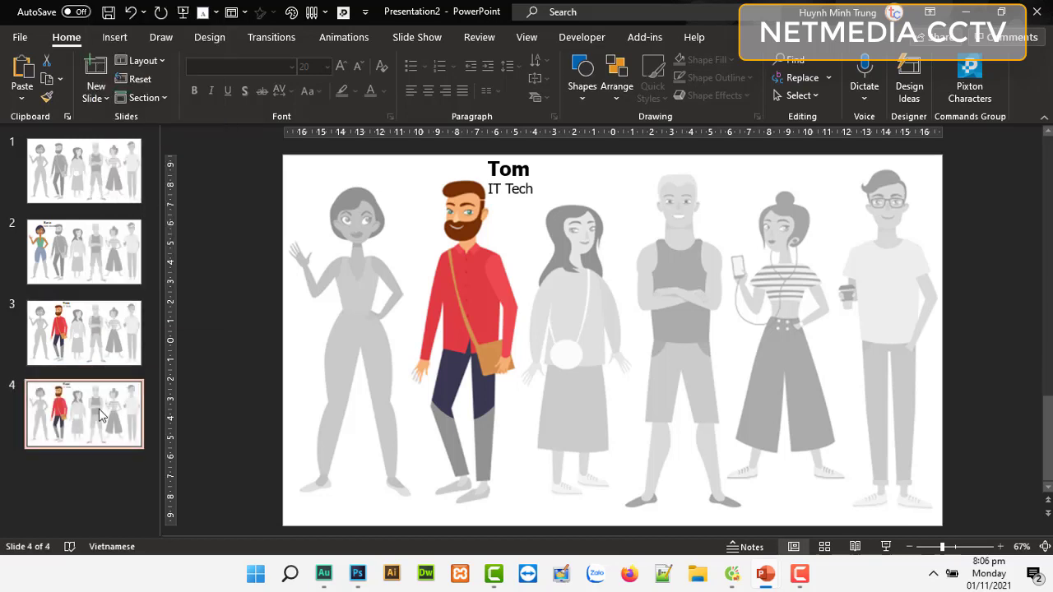
pyautogui.click(497, 294)
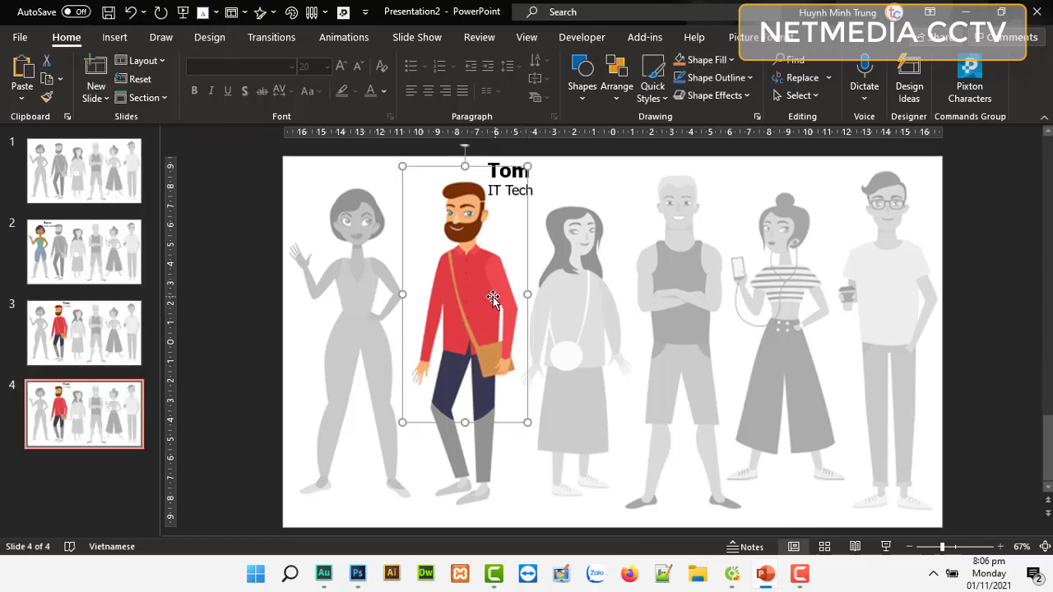
pyautogui.moveTo(487, 296); pyautogui.dragTo(574, 301)
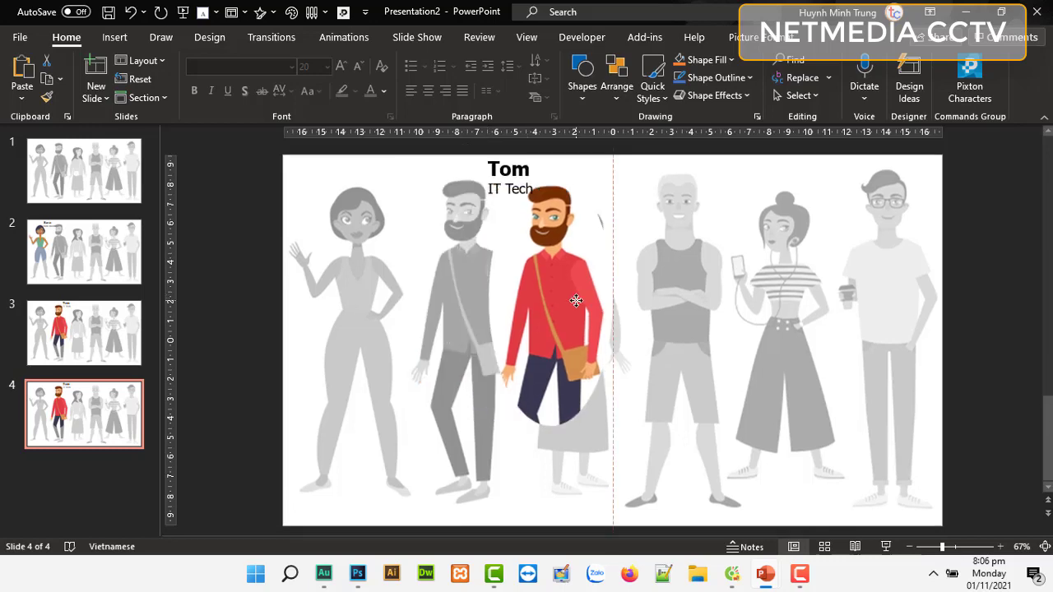
pyautogui.click(781, 41)
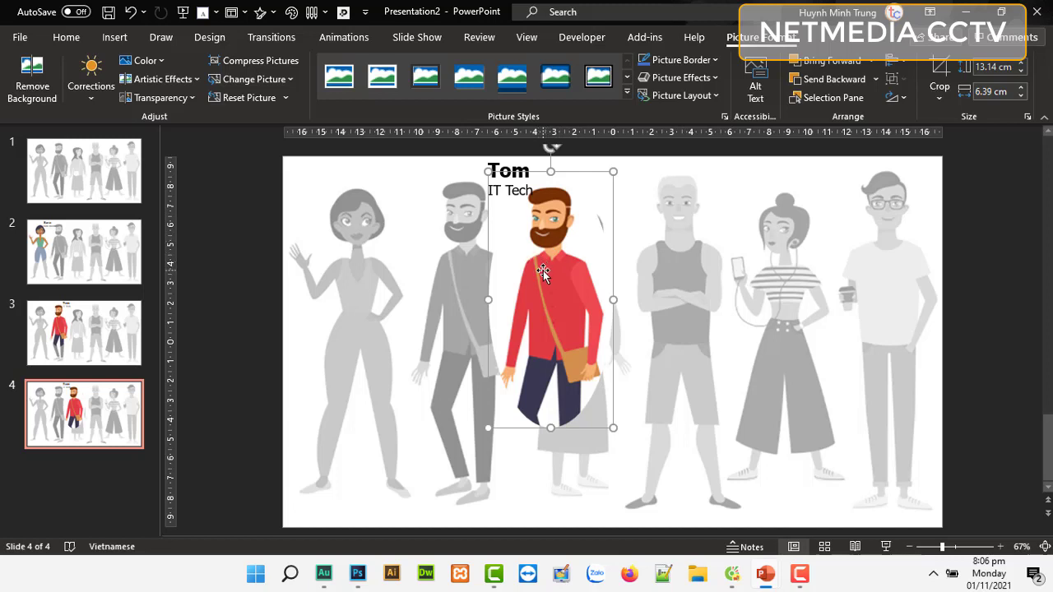
pyautogui.hotkey('ctrl', 'z')
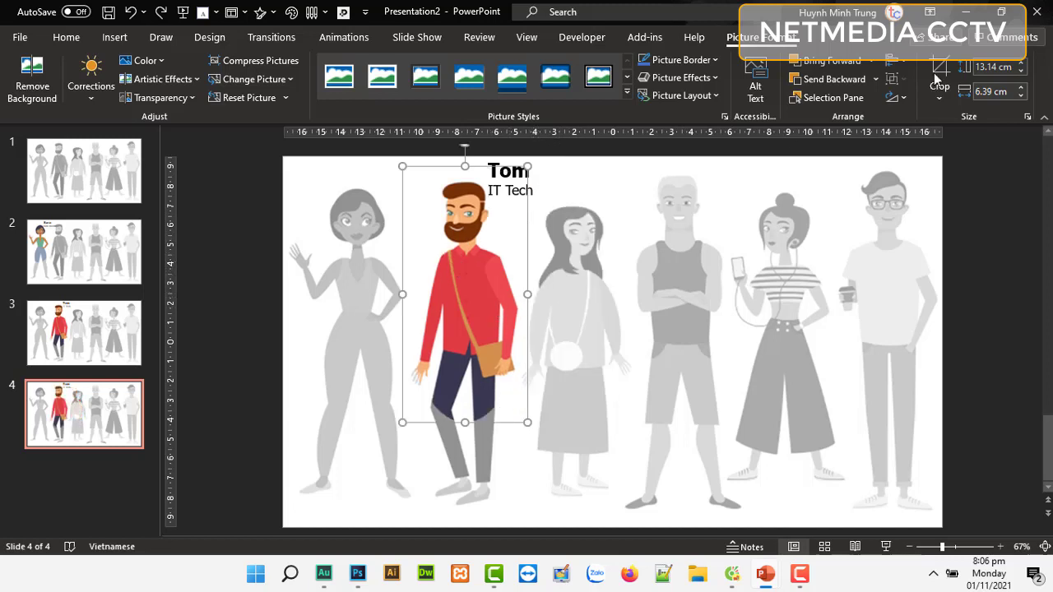
pyautogui.click(939, 72)
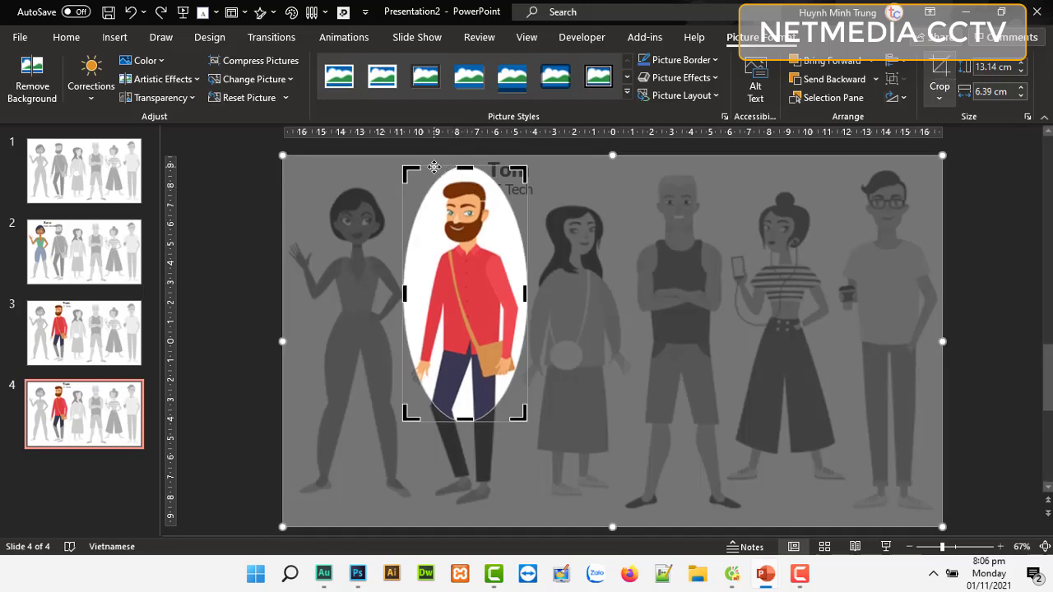
pyautogui.moveTo(434, 167)
pyautogui.mouseDown()
pyautogui.moveTo(537, 177)
pyautogui.moveTo(547, 189)
pyautogui.mouseUp()
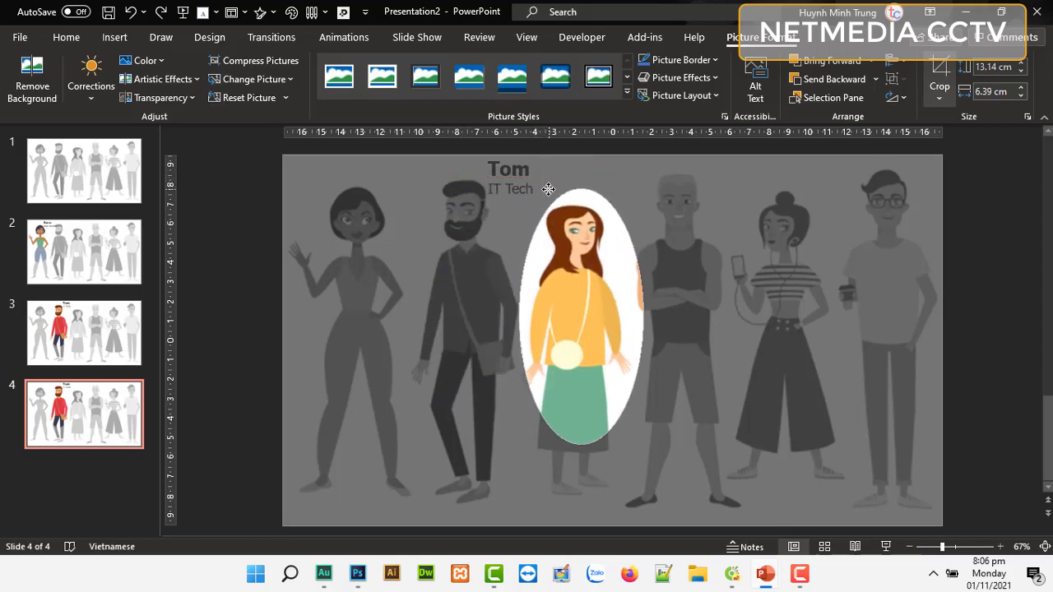
pyautogui.click(518, 320)
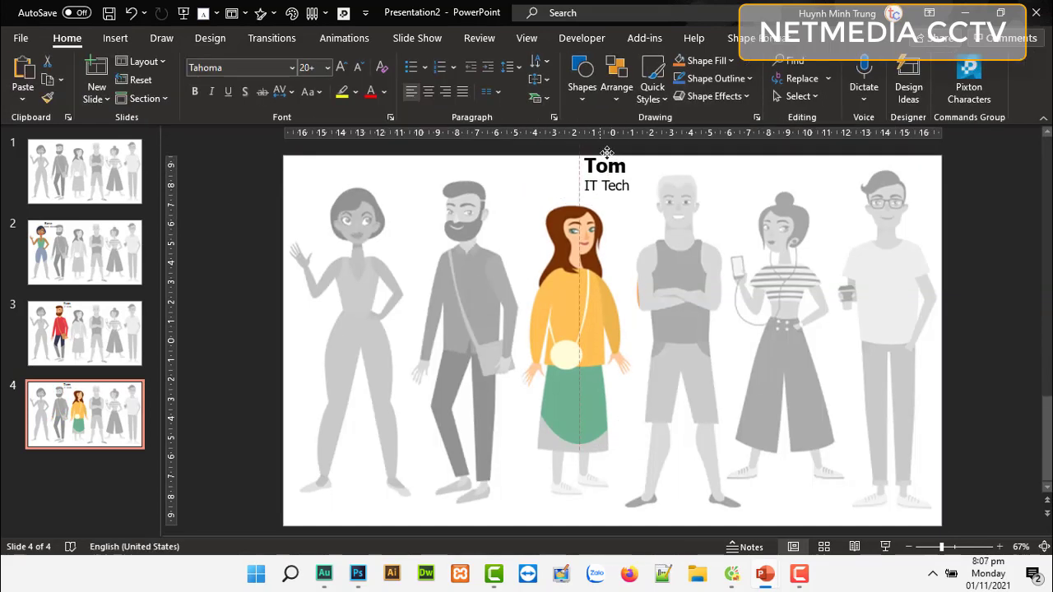
# Move slide 4's label above the woman and change it to Marry with job title Sale
pyautogui.moveTo(541, 178); pyautogui.dragTo(654, 191)
pyautogui.write('Marry')
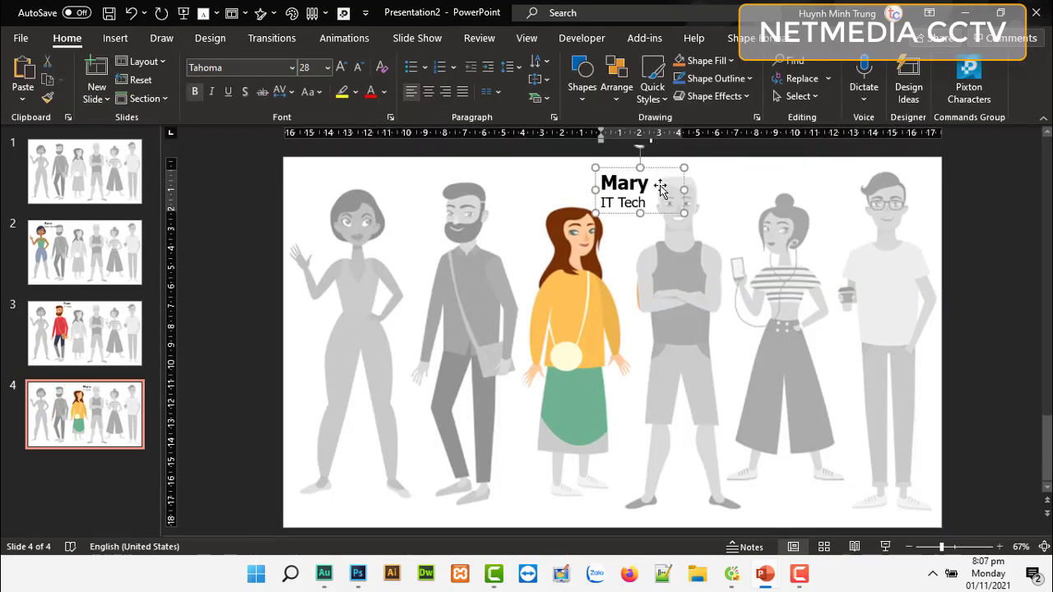
pyautogui.tripleClick(623, 202)
pyautogui.write('Sale')
# Duplicate as slide 5, crop the oval onto the bald man, label him Kelvin, Designer
pyautogui.rightClick(85, 414)
pyautogui.click(74, 203)
pyautogui.click(755, 38)
pyautogui.click(938, 74)
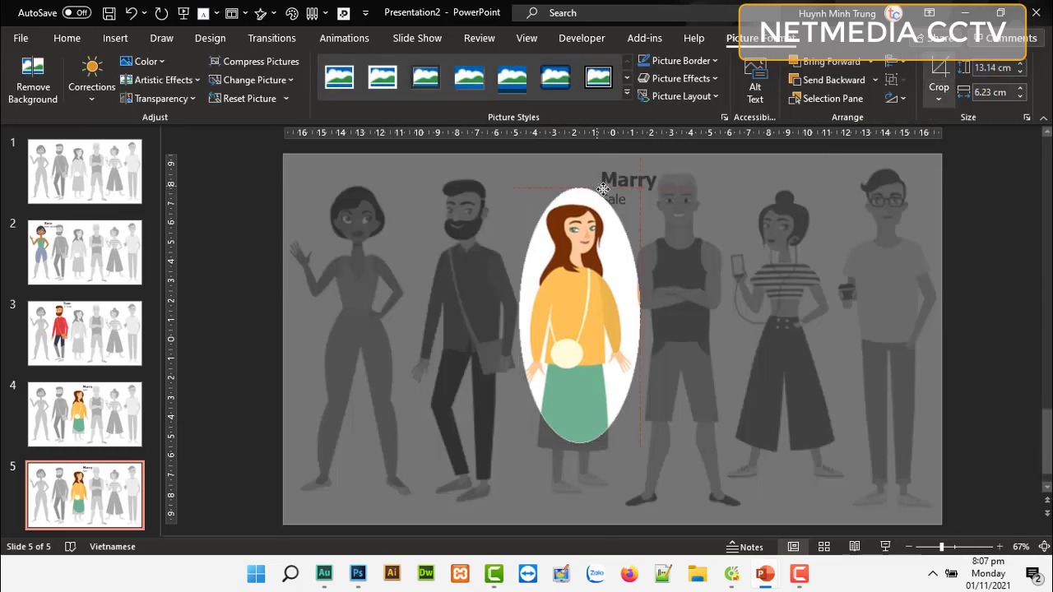
pyautogui.moveTo(579, 312); pyautogui.dragTo(677, 280)
pyautogui.click(740, 177)
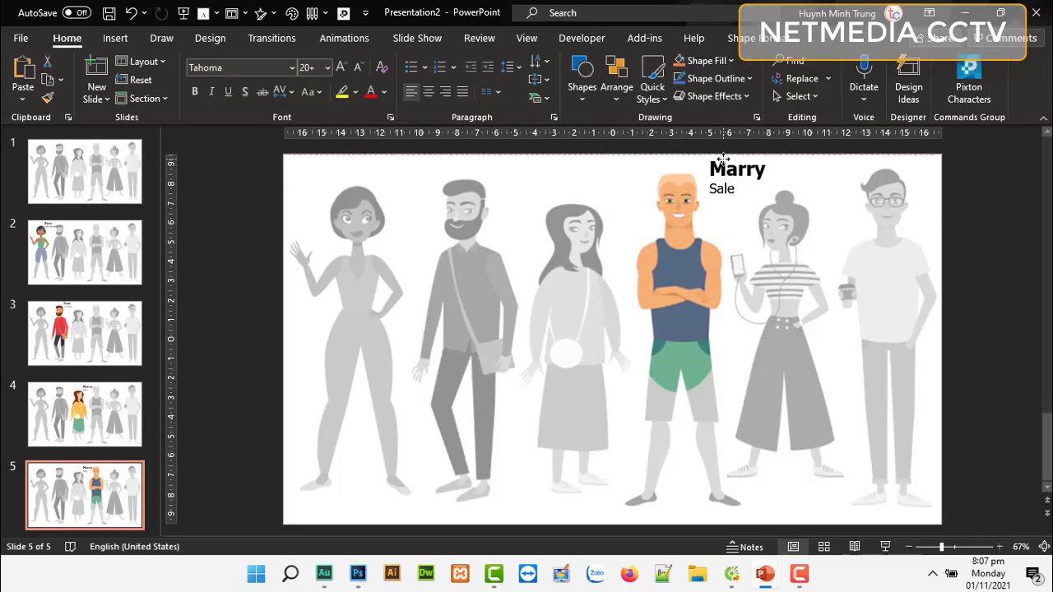
pyautogui.doubleClick(739, 172)
pyautogui.write('Kelvin')
pyautogui.tripleClick(750, 194)
pyautogui.write('Designer')
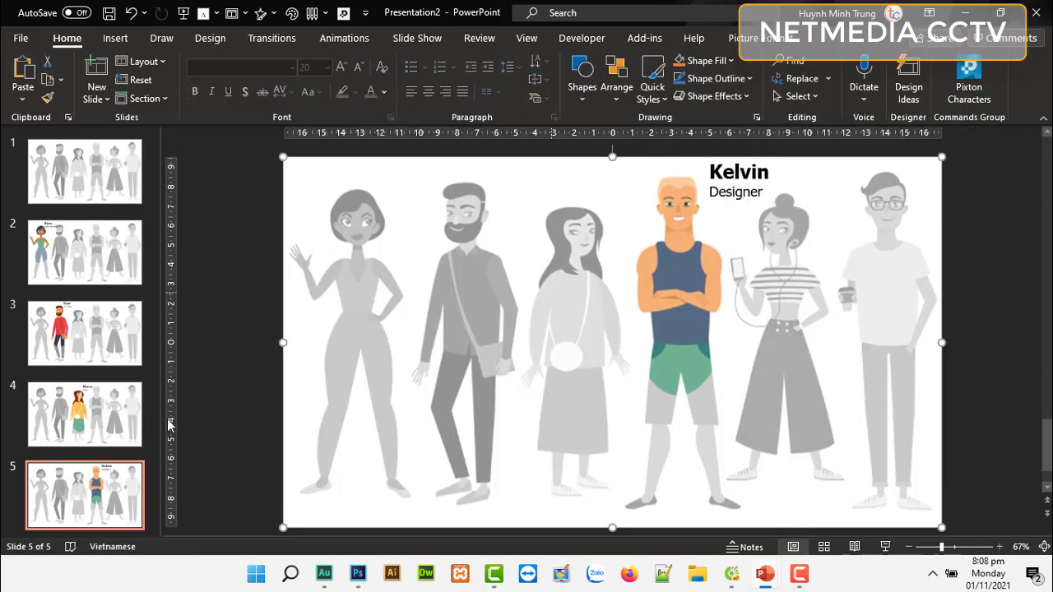
# Make slide 6 highlighting the red-haired woman, with the label moved above her and renamed Sacly
pyautogui.click(755, 38)
pyautogui.click(938, 74)
pyautogui.moveTo(677, 280); pyautogui.dragTo(780, 299)
pyautogui.moveTo(739, 181); pyautogui.dragTo(833, 188)
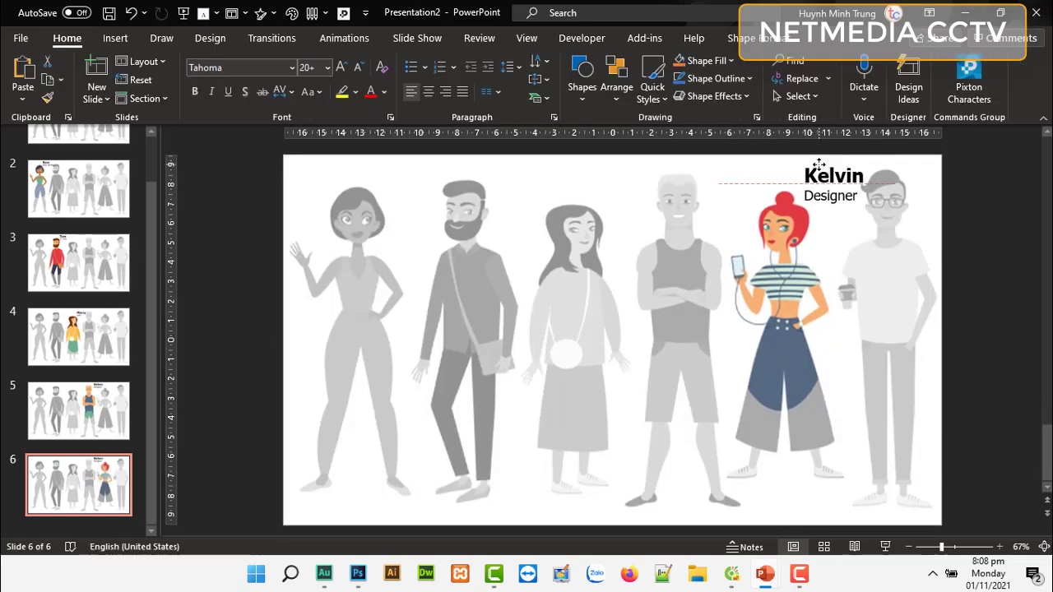
pyautogui.doubleClick(833, 177)
pyautogui.write('Sacly')
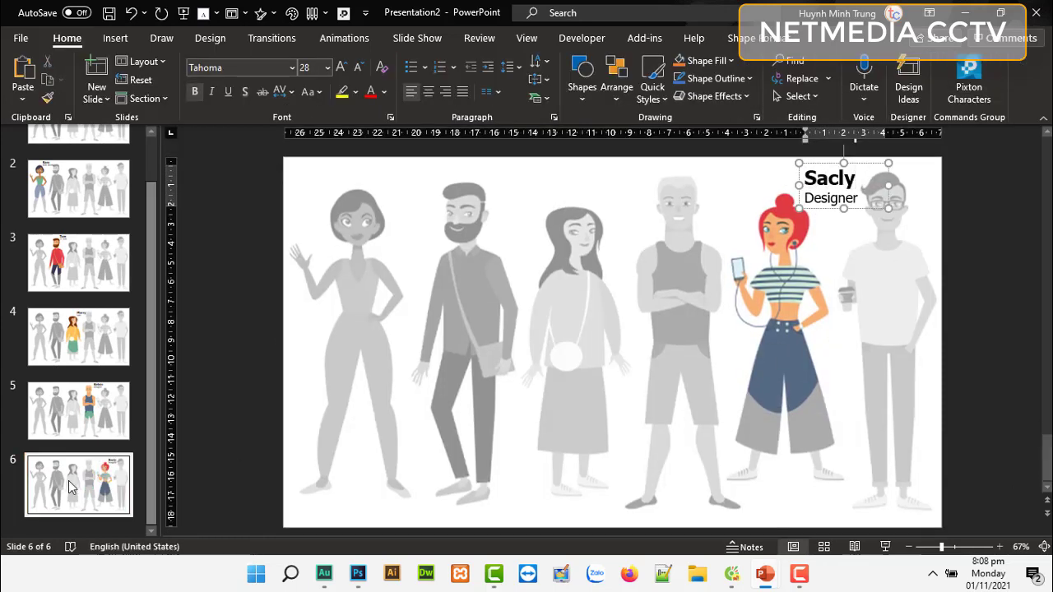
# Duplicate as slide 7, crop the oval onto the man with glasses, label him Tan, App
pyautogui.hotkey('ctrl', 'd')
pyautogui.doubleClick(777, 247)
pyautogui.click(939, 74)
pyautogui.moveTo(780, 298); pyautogui.dragTo(887, 279)
pyautogui.press('Escape')
pyautogui.doubleClick(819, 181)
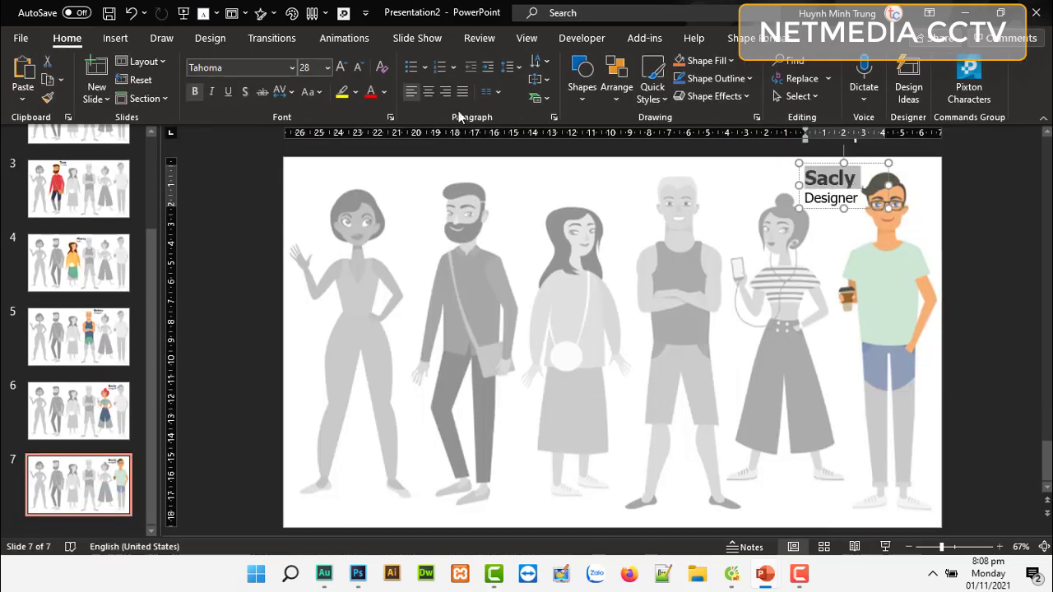
pyautogui.write('Tan')
pyautogui.doubleClick(831, 197)
pyautogui.write('App')
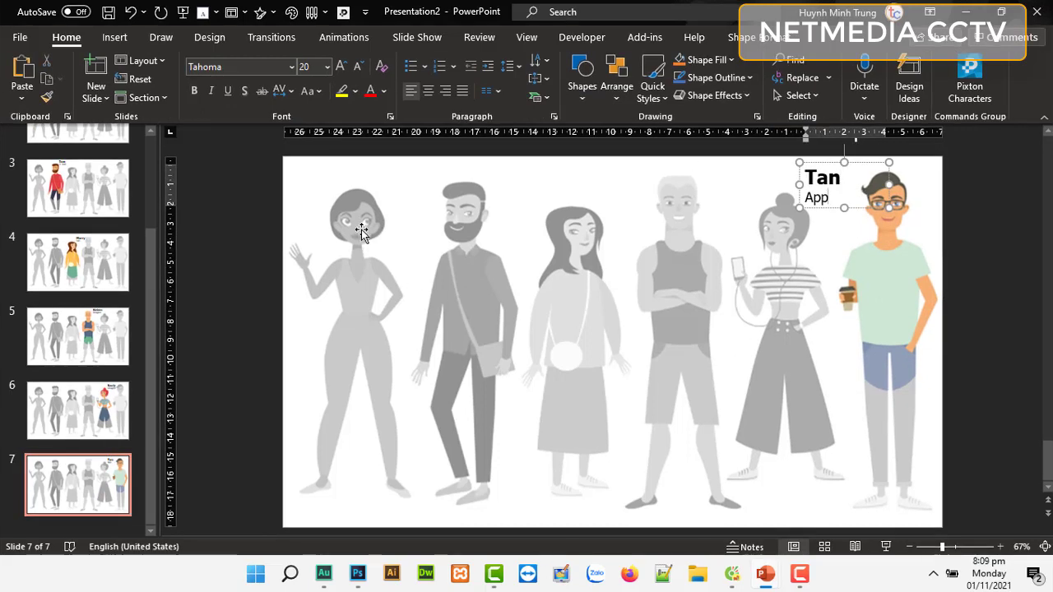
pyautogui.click(238, 245)
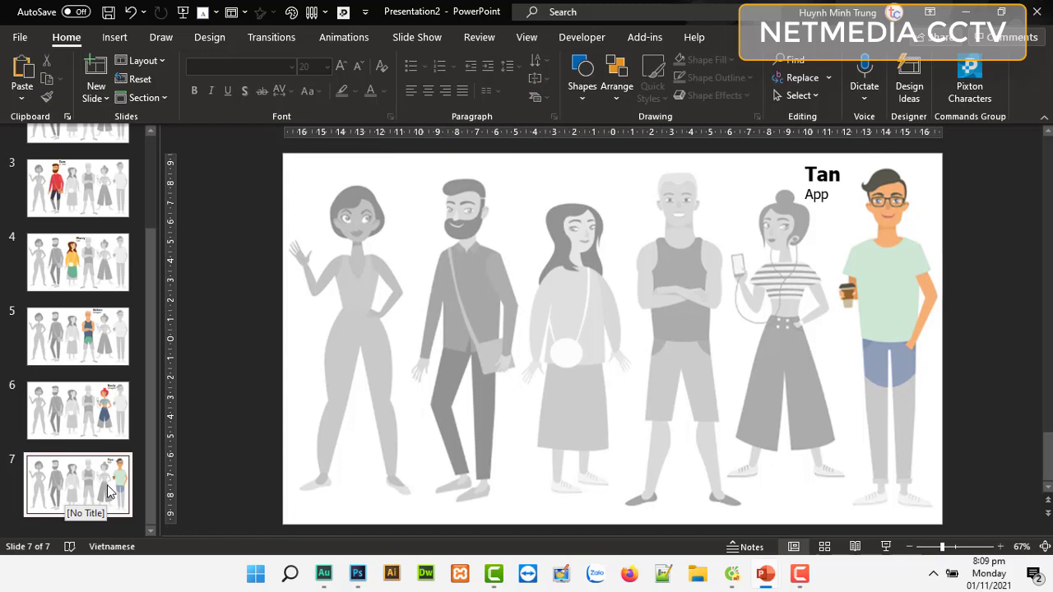
pyautogui.scroll(3, 45, 346)
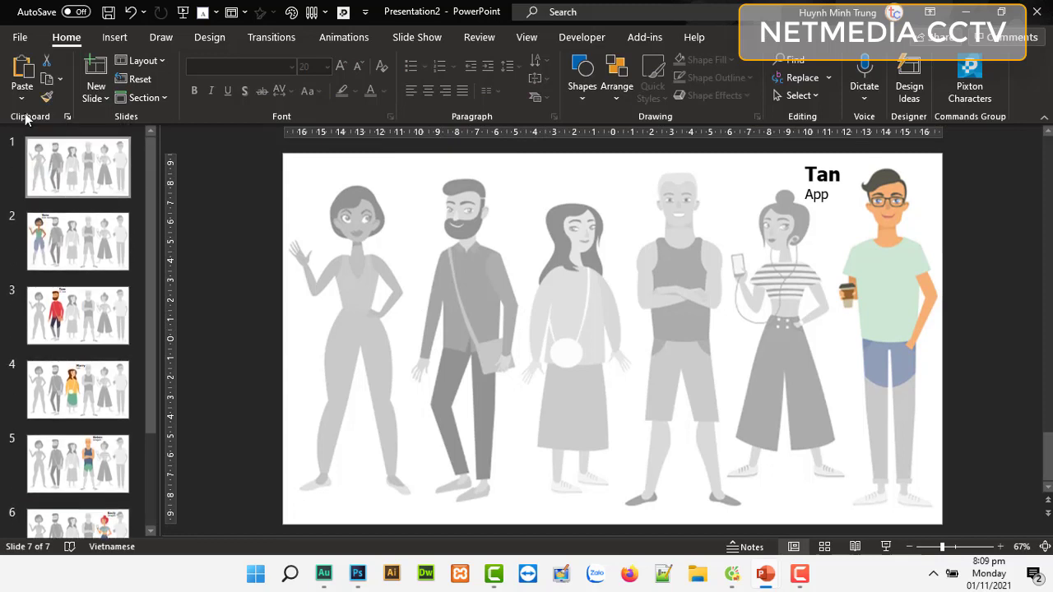
# Duplicate slide 1, move the copy to the end, and delete its greyscale picture to reveal full colour
pyautogui.click(79, 161)
pyautogui.rightClick(80, 160)
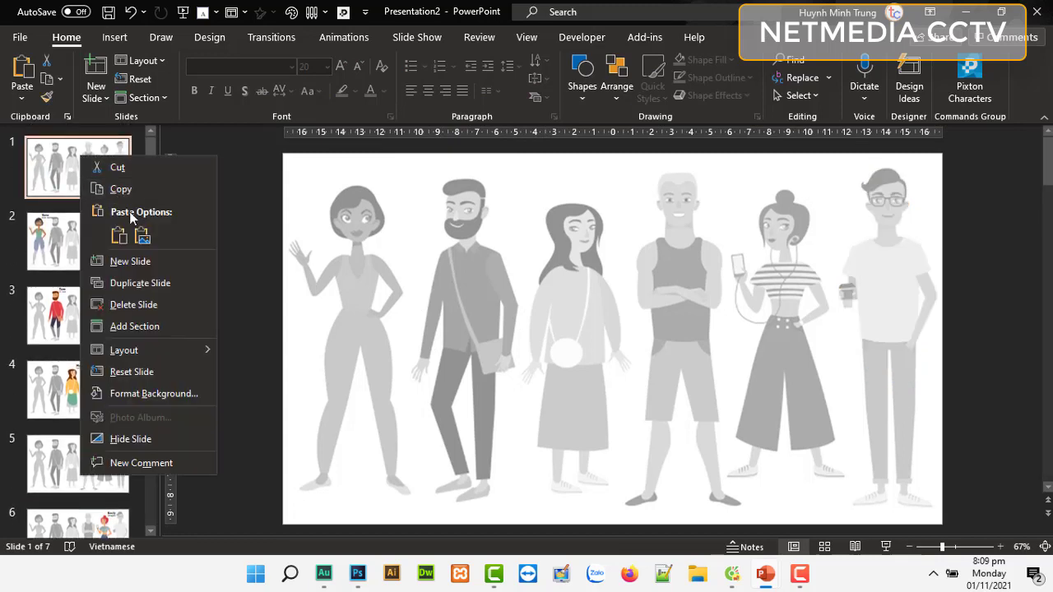
pyautogui.click(140, 283)
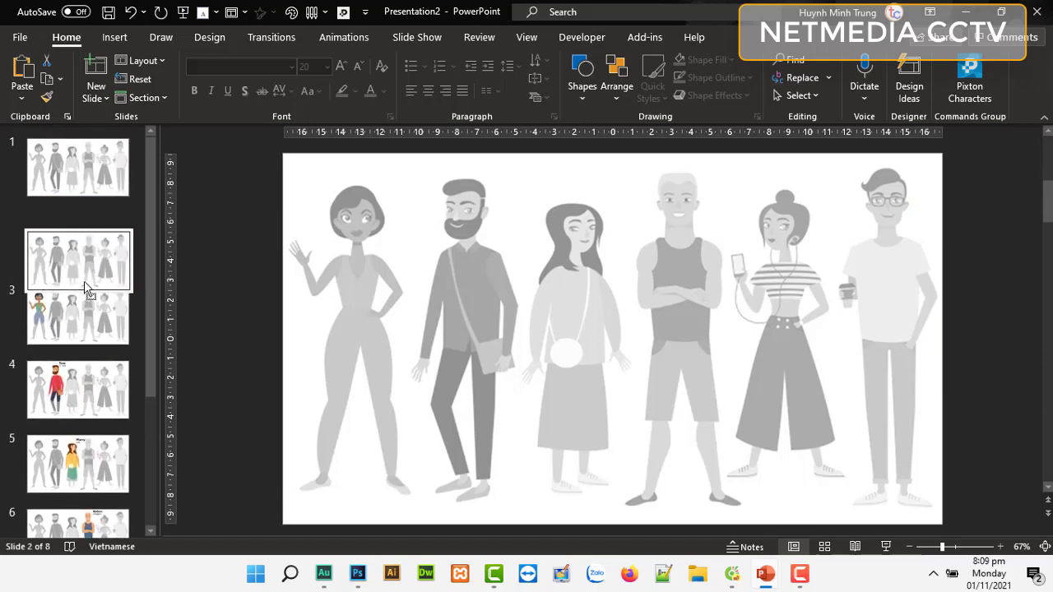
pyautogui.moveTo(85, 286); pyautogui.dragTo(88, 475)
pyautogui.click(389, 355)
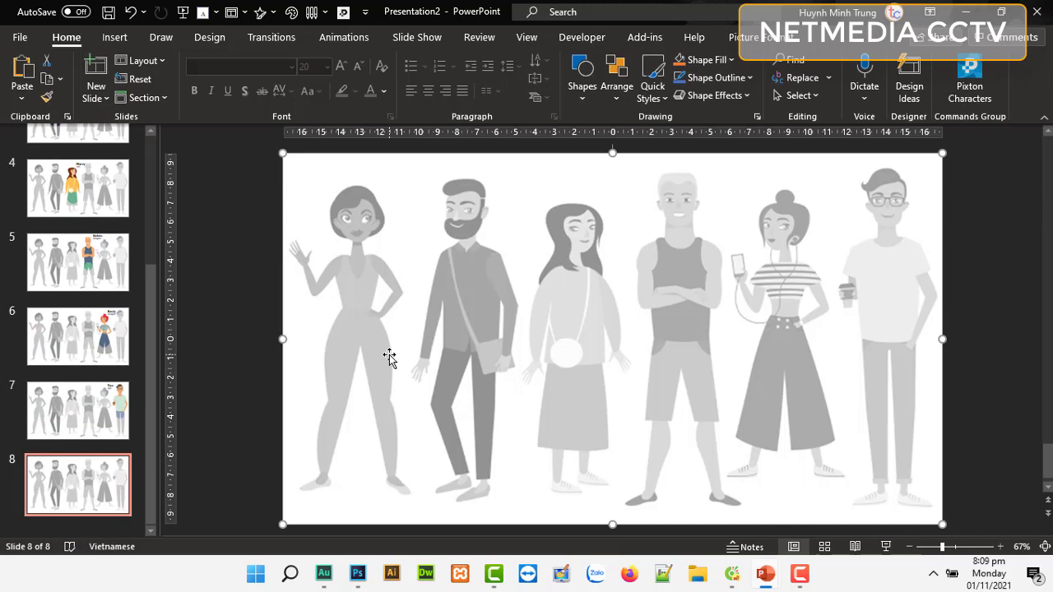
pyautogui.press('Delete')
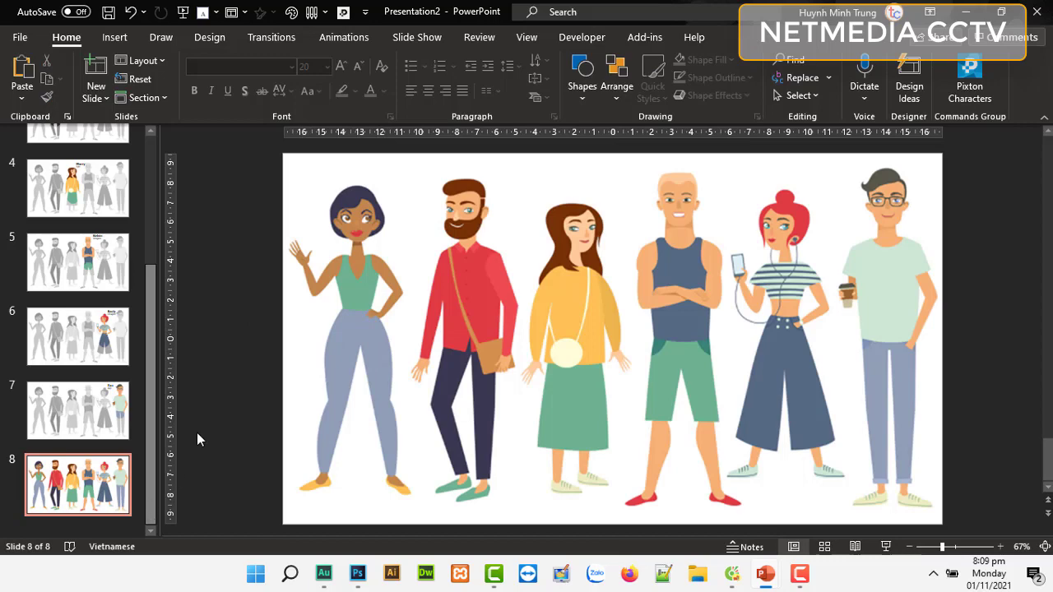
# Select slide 2 in the thumbnail list, then extend the selection through slide 8
pyautogui.moveTo(161, 251); pyautogui.dragTo(178, 251)
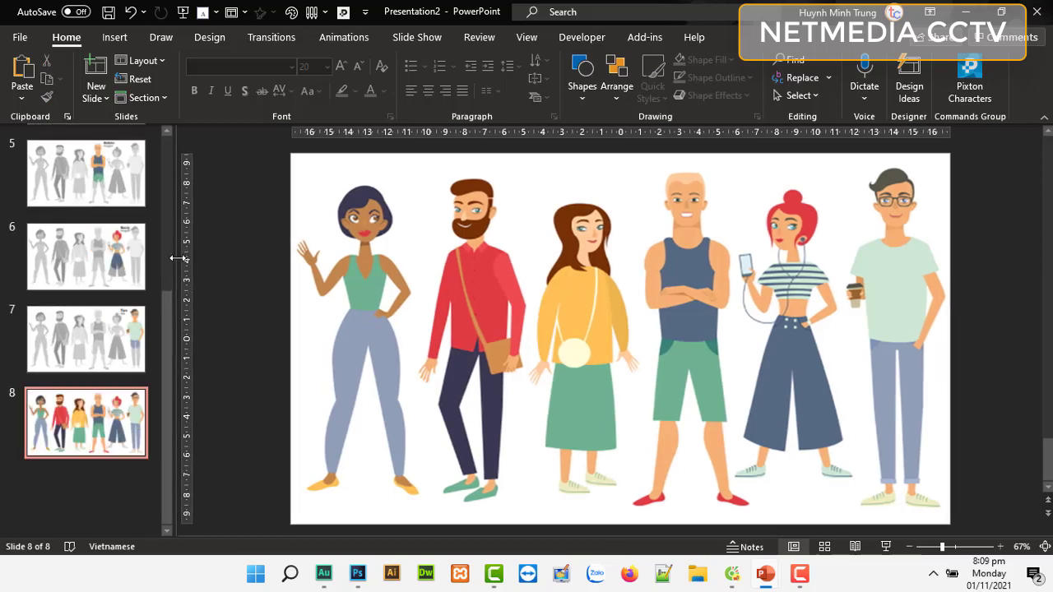
pyautogui.scroll(2, 90, 329)
pyautogui.scroll(2, 98, 345)
pyautogui.scroll(2, 74, 338)
pyautogui.click(63, 248)
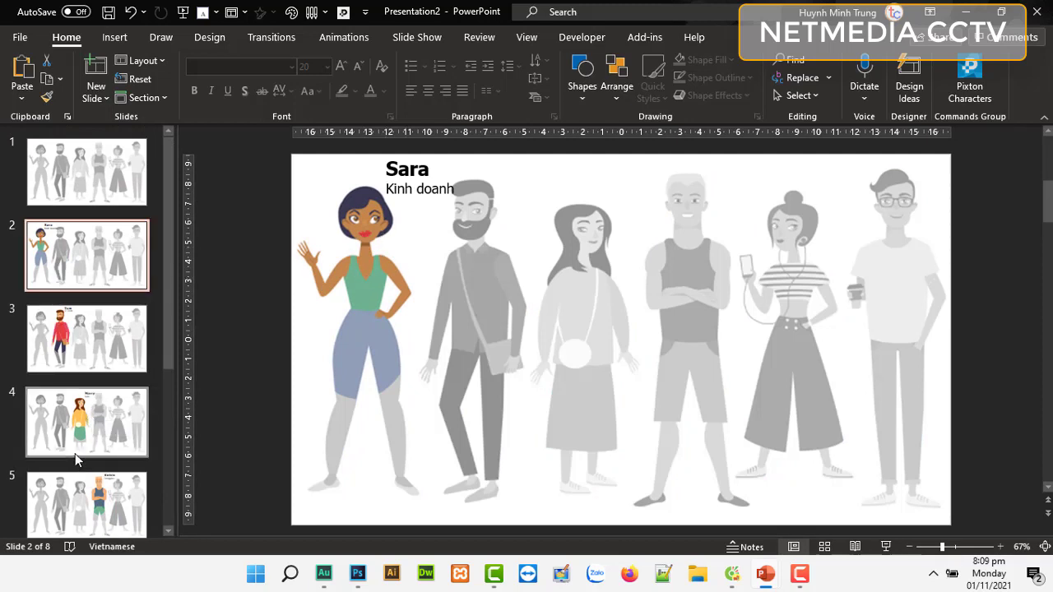
pyautogui.click(86, 205)
pyautogui.click(78, 245)
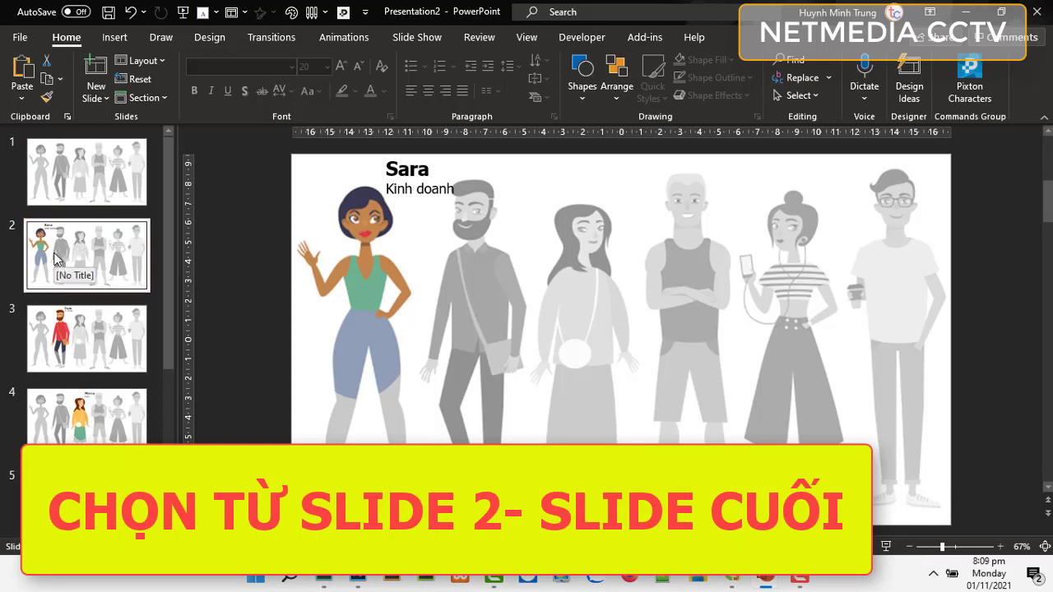
pyautogui.scroll(-2, 83, 370)
pyautogui.scroll(-3, 87, 436)
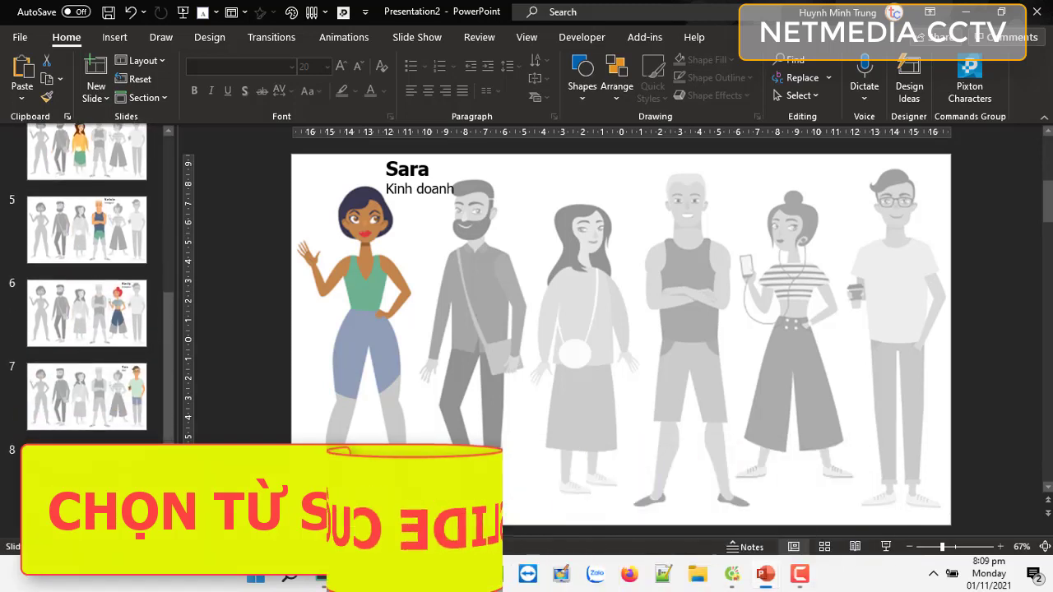
pyautogui.keyDown('shift'); pyautogui.click(82, 470); pyautogui.keyUp('shift')
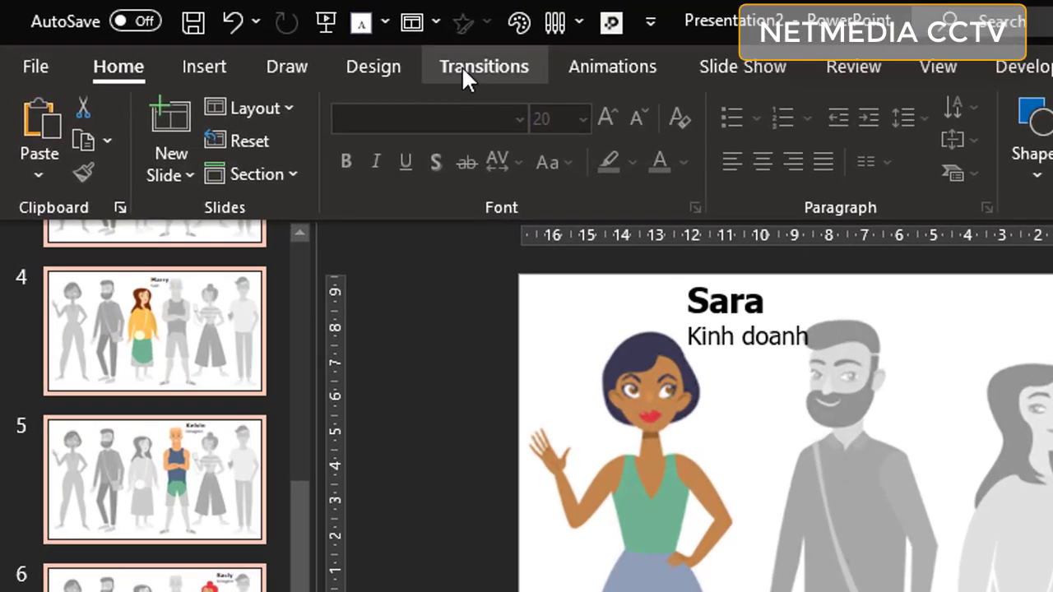
# Apply the Morph transition to slides 2–8 and confirm slide 1 shows no transition
pyautogui.click(463, 68)
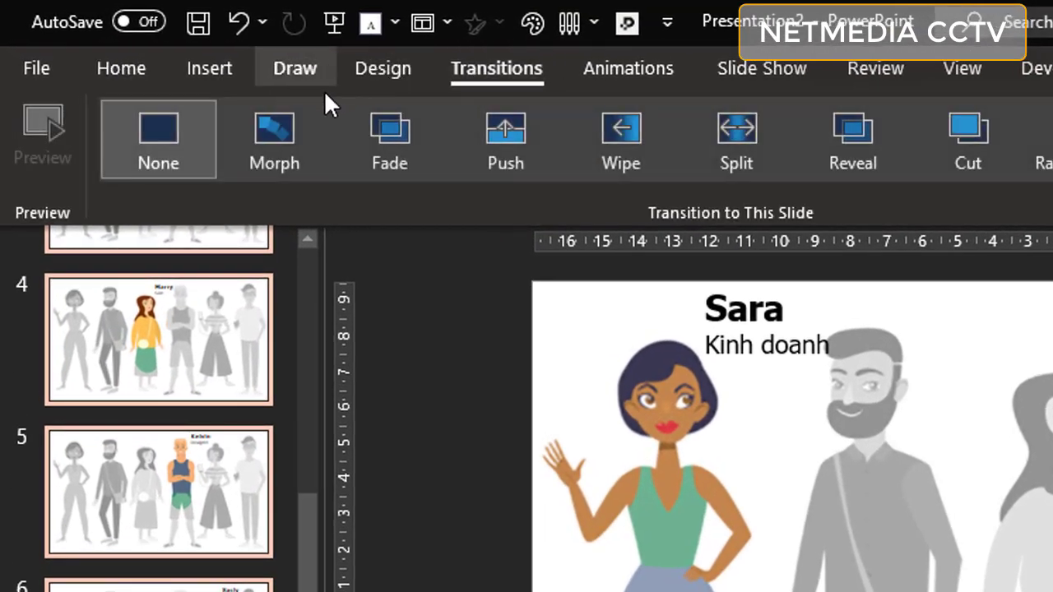
pyautogui.moveTo(274, 140)
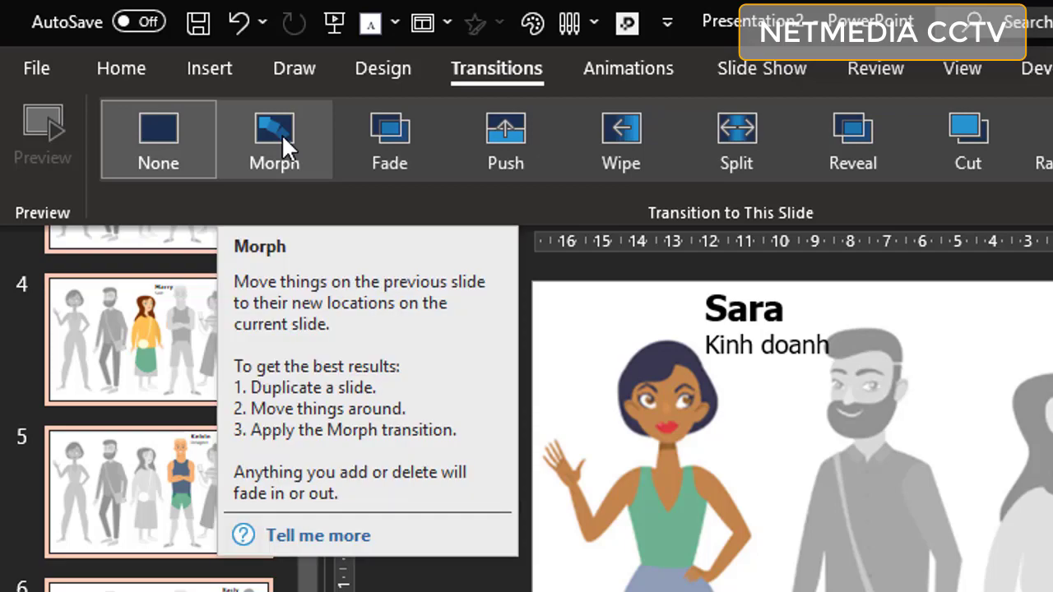
pyautogui.click(282, 134)
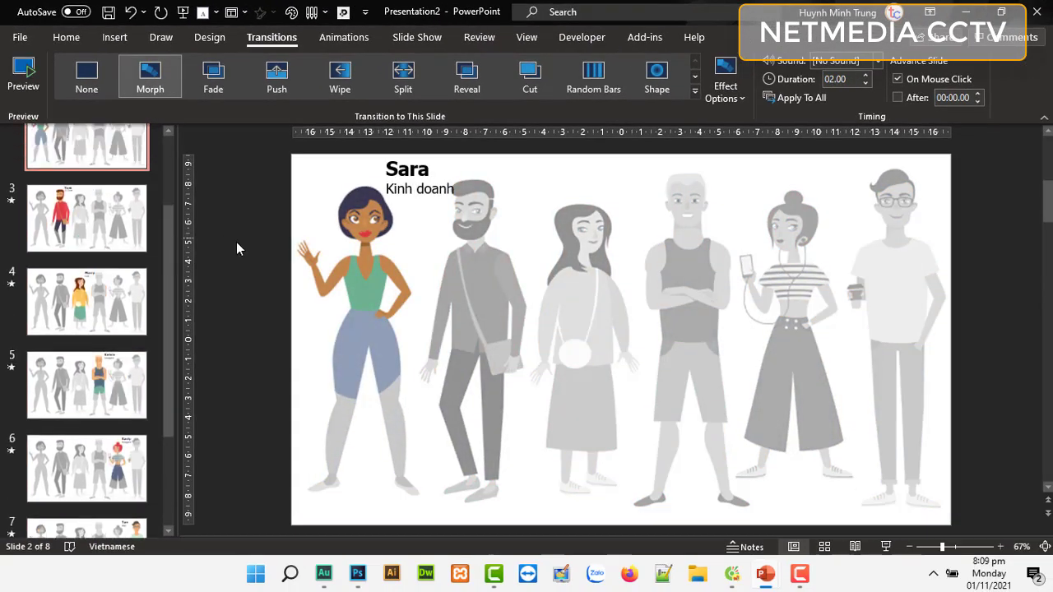
pyautogui.scroll(2, 119, 305)
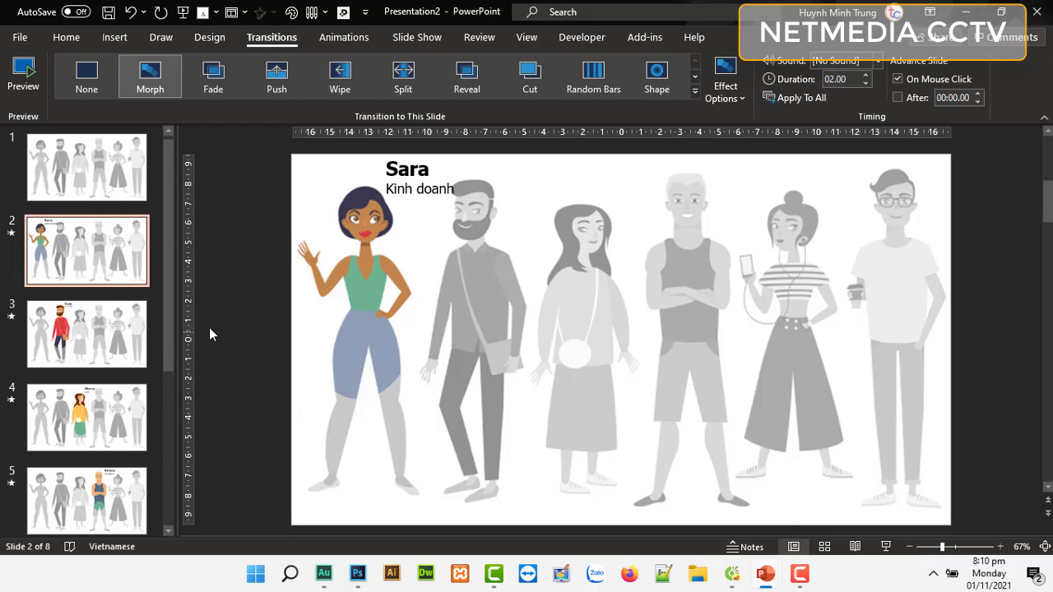
pyautogui.click(124, 200)
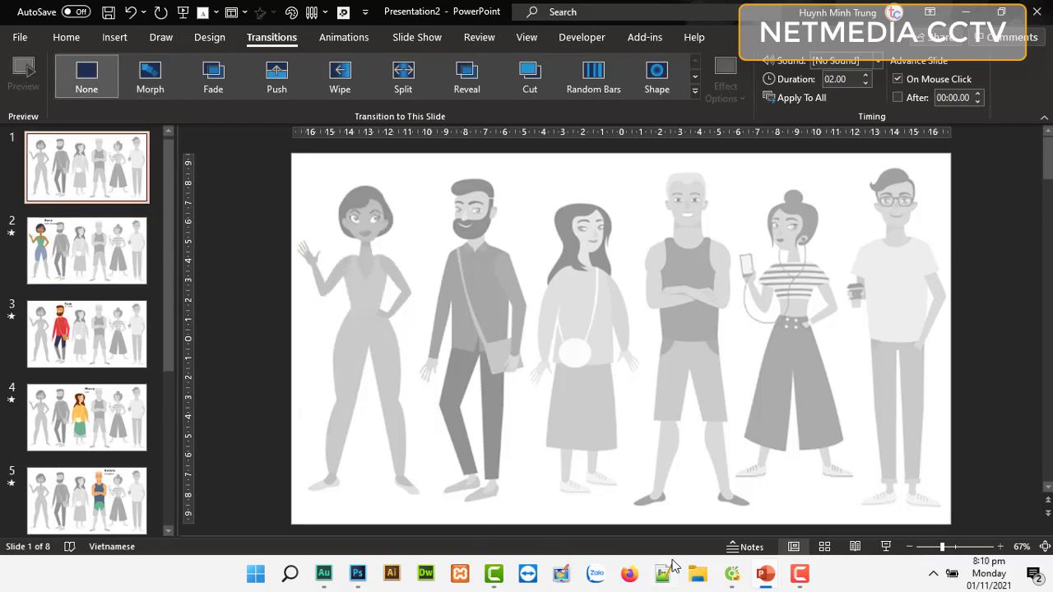
pyautogui.click(885, 547)
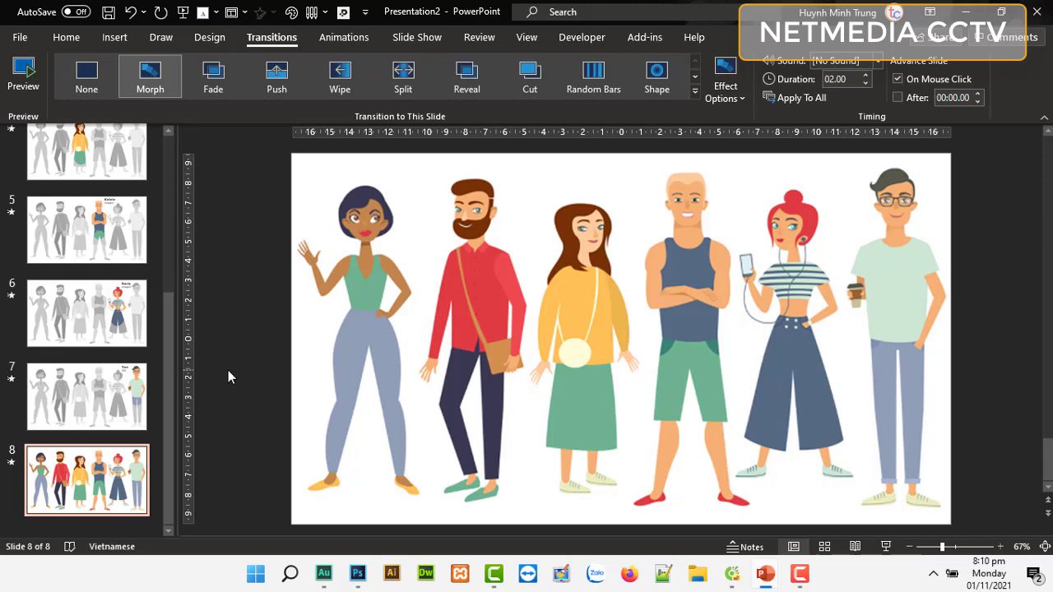
pyautogui.press('Home')
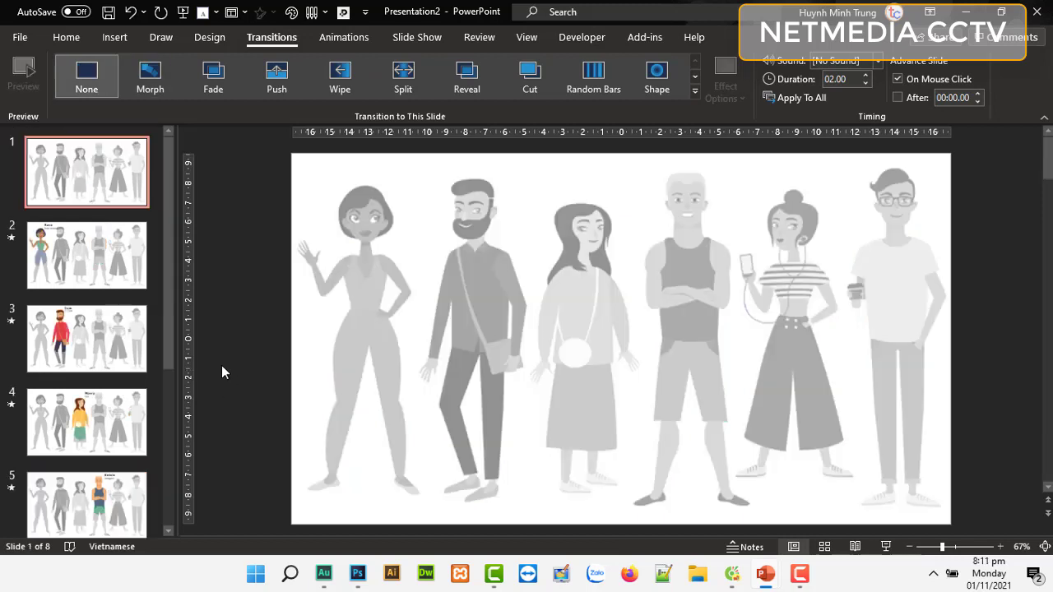